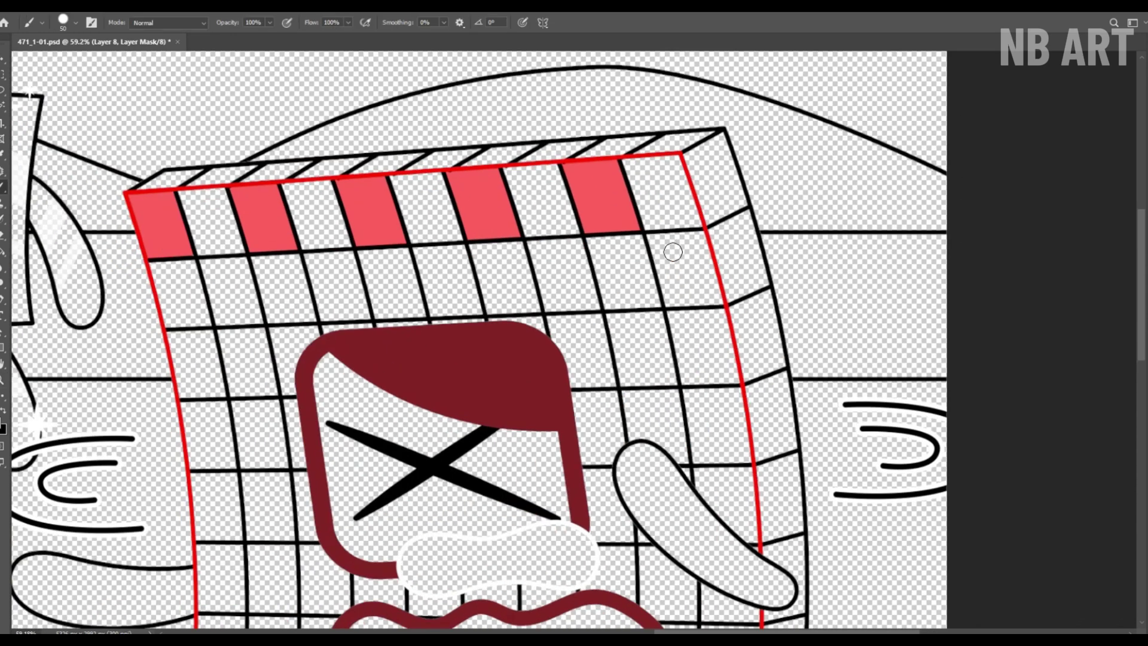
Paint alternating squares red in the upper rows of the big block's front, above and beside its eye.
{"action": "mouse_move", "coordinate": [575, 251]}
{"action": "left_mouse_down"}
{"action": "mouse_move", "coordinate": [556, 290]}
{"action": "mouse_move", "coordinate": [558, 273]}
{"action": "left_mouse_up"}
{"action": "mouse_move", "coordinate": [466, 257]}
{"action": "left_mouse_down"}
{"action": "mouse_move", "coordinate": [476, 312]}
{"action": "mouse_move", "coordinate": [423, 278]}
{"action": "left_mouse_up"}
{"action": "left_click_drag", "start_coordinate": [344, 262], "coordinate": [332, 296]}
{"action": "mouse_move", "coordinate": [242, 267]}
{"action": "left_mouse_down"}
{"action": "mouse_move", "coordinate": [217, 276]}
{"action": "mouse_move", "coordinate": [227, 317]}
{"action": "mouse_move", "coordinate": [200, 383]}
{"action": "left_mouse_up"}
{"action": "left_click_drag", "start_coordinate": [281, 335], "coordinate": [291, 393]}
{"action": "left_click_drag", "start_coordinate": [518, 333], "coordinate": [540, 336]}
{"action": "mouse_move", "coordinate": [621, 329]}
{"action": "left_mouse_down"}
{"action": "mouse_move", "coordinate": [644, 376]}
{"action": "mouse_move", "coordinate": [663, 378]}
{"action": "mouse_move", "coordinate": [548, 221]}
{"action": "left_mouse_up"}
Continue the red checkerboard in the squares between the big block's eye and its raised arm.
{"action": "key", "text": "space"}
{"action": "mouse_move", "coordinate": [624, 247]}
{"action": "left_mouse_down"}
{"action": "mouse_move", "coordinate": [597, 307]}
{"action": "mouse_move", "coordinate": [594, 267]}
{"action": "left_mouse_up"}
{"action": "left_click_drag", "start_coordinate": [488, 262], "coordinate": [497, 280]}
{"action": "key", "text": "space"}
{"action": "mouse_move", "coordinate": [535, 381]}
{"action": "left_mouse_down"}
{"action": "mouse_move", "coordinate": [525, 252]}
{"action": "mouse_move", "coordinate": [467, 295]}
{"action": "left_mouse_up"}
{"action": "left_click", "coordinate": [517, 246]}
{"action": "left_click_drag", "start_coordinate": [569, 323], "coordinate": [615, 329]}
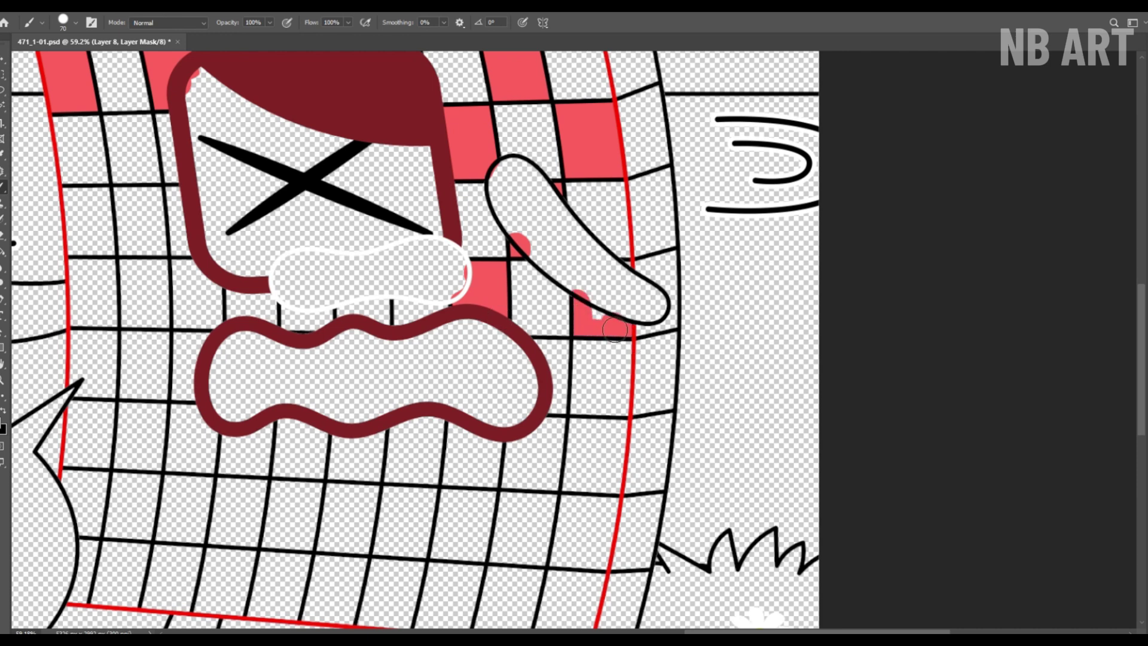
Enlarge the brush and paint the alternating red squares beside the mouth and toward the big block's lower edge.
{"action": "key", "text": "space"}
{"action": "left_click_drag", "start_coordinate": [547, 352], "coordinate": [602, 233]}
{"action": "key", "text": "bracketright"}
{"action": "key", "text": "bracketright"}
{"action": "key", "text": "bracketright"}
{"action": "key", "text": "bracketright"}
{"action": "key", "text": "bracketright"}
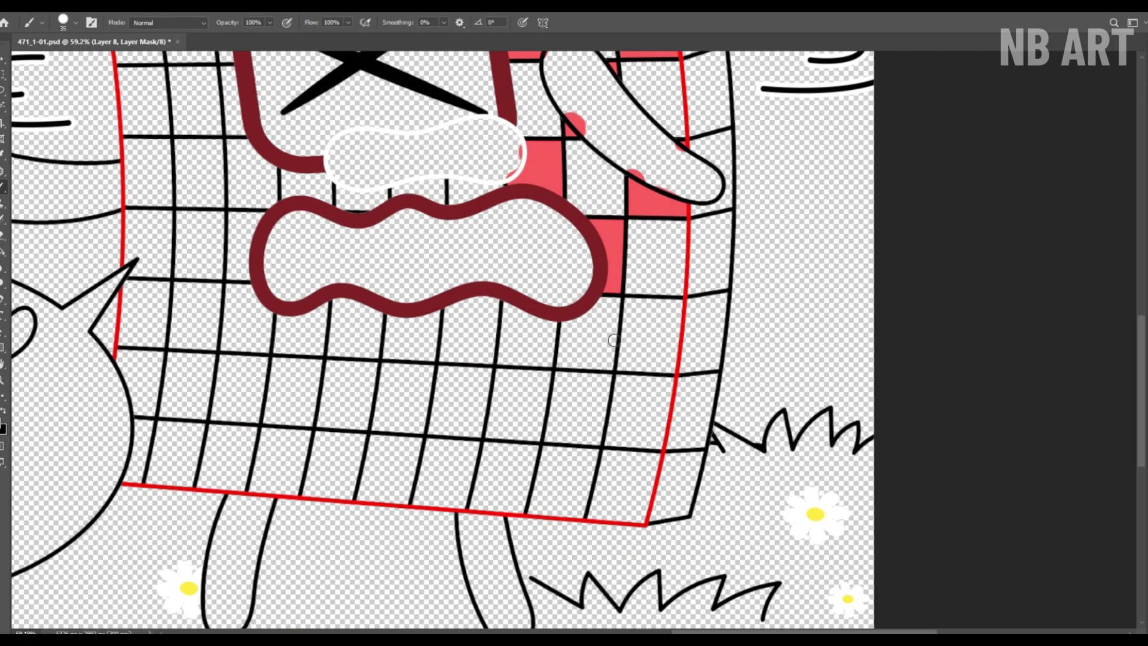
{"action": "mouse_move", "coordinate": [637, 318]}
{"action": "left_mouse_down"}
{"action": "mouse_move", "coordinate": [685, 364]}
{"action": "mouse_move", "coordinate": [649, 348]}
{"action": "left_mouse_up"}
{"action": "mouse_move", "coordinate": [547, 332]}
{"action": "left_mouse_down"}
{"action": "mouse_move", "coordinate": [580, 431]}
{"action": "mouse_move", "coordinate": [634, 490]}
{"action": "mouse_move", "coordinate": [801, 448]}
{"action": "left_mouse_up"}
Paint alternating squares red in the three rows below the big block's mouth.
{"action": "key", "text": "space"}
{"action": "left_click_drag", "start_coordinate": [675, 412], "coordinate": [664, 461]}
{"action": "mouse_move", "coordinate": [661, 351]}
{"action": "left_mouse_down"}
{"action": "mouse_move", "coordinate": [621, 413]}
{"action": "mouse_move", "coordinate": [618, 301]}
{"action": "mouse_move", "coordinate": [585, 317]}
{"action": "mouse_move", "coordinate": [565, 346]}
{"action": "mouse_move", "coordinate": [569, 473]}
{"action": "mouse_move", "coordinate": [542, 407]}
{"action": "mouse_move", "coordinate": [549, 380]}
{"action": "left_mouse_up"}
{"action": "left_click_drag", "start_coordinate": [484, 281], "coordinate": [463, 308]}
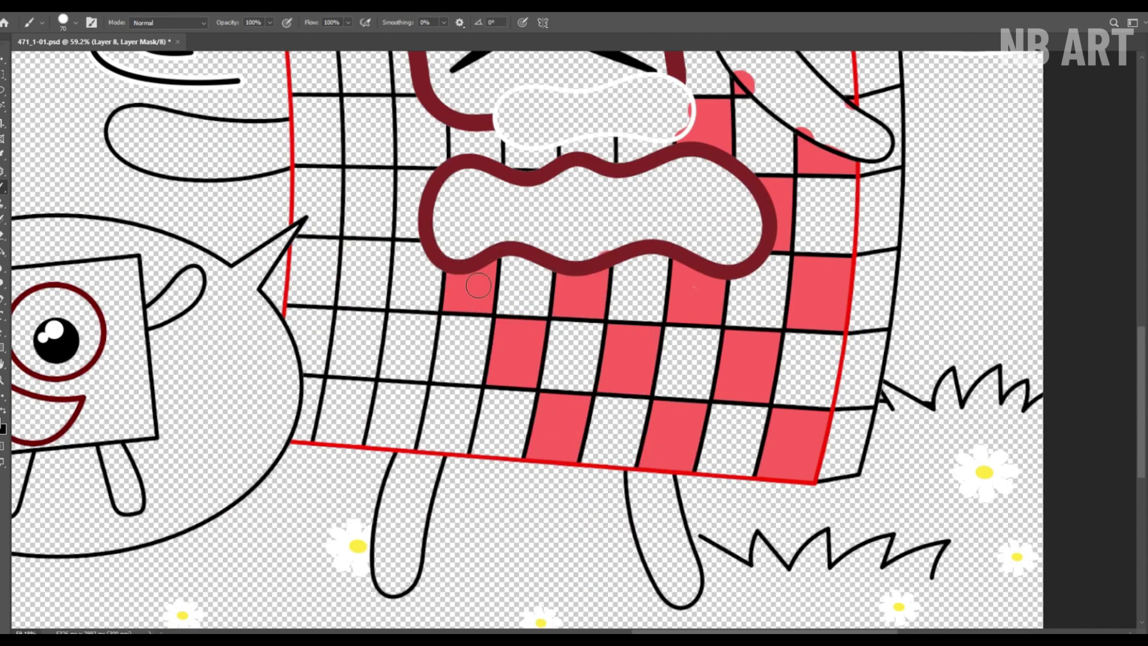
{"action": "left_click_drag", "start_coordinate": [458, 398], "coordinate": [446, 439]}
{"action": "left_click_drag", "start_coordinate": [418, 326], "coordinate": [400, 370]}
{"action": "mouse_move", "coordinate": [352, 430]}
{"action": "left_mouse_down"}
{"action": "mouse_move", "coordinate": [358, 389]}
{"action": "mouse_move", "coordinate": [328, 428]}
{"action": "left_mouse_up"}
Extend the red checkerboard through the big block's lower-left squares beside the speech bubble.
{"action": "key", "text": "space"}
{"action": "left_click_drag", "start_coordinate": [295, 326], "coordinate": [386, 505]}
{"action": "mouse_move", "coordinate": [415, 410]}
{"action": "left_mouse_down"}
{"action": "mouse_move", "coordinate": [440, 435]}
{"action": "mouse_move", "coordinate": [465, 382]}
{"action": "left_mouse_up"}
{"action": "mouse_move", "coordinate": [378, 328]}
{"action": "left_mouse_down"}
{"action": "mouse_move", "coordinate": [385, 371]}
{"action": "mouse_move", "coordinate": [409, 369]}
{"action": "left_mouse_up"}
{"action": "key", "text": "space"}
{"action": "mouse_move", "coordinate": [532, 290]}
{"action": "left_mouse_down"}
{"action": "mouse_move", "coordinate": [539, 421]}
{"action": "mouse_move", "coordinate": [572, 425]}
{"action": "left_mouse_up"}
{"action": "left_click_drag", "start_coordinate": [655, 439], "coordinate": [682, 426]}
{"action": "mouse_move", "coordinate": [434, 384]}
{"action": "left_mouse_down"}
{"action": "mouse_move", "coordinate": [483, 402]}
{"action": "mouse_move", "coordinate": [441, 444]}
{"action": "left_mouse_up"}
Paint the remaining alternating red squares along the big block's left columns and save the document.
{"action": "key", "text": "space"}
{"action": "left_click_drag", "start_coordinate": [440, 395], "coordinate": [467, 483]}
{"action": "left_click_drag", "start_coordinate": [508, 448], "coordinate": [503, 400]}
{"action": "left_click_drag", "start_coordinate": [408, 408], "coordinate": [412, 447]}
{"action": "left_click_drag", "start_coordinate": [470, 331], "coordinate": [474, 347]}
{"action": "key", "text": "z"}
{"action": "left_click_drag", "start_coordinate": [482, 287], "coordinate": [412, 239]}
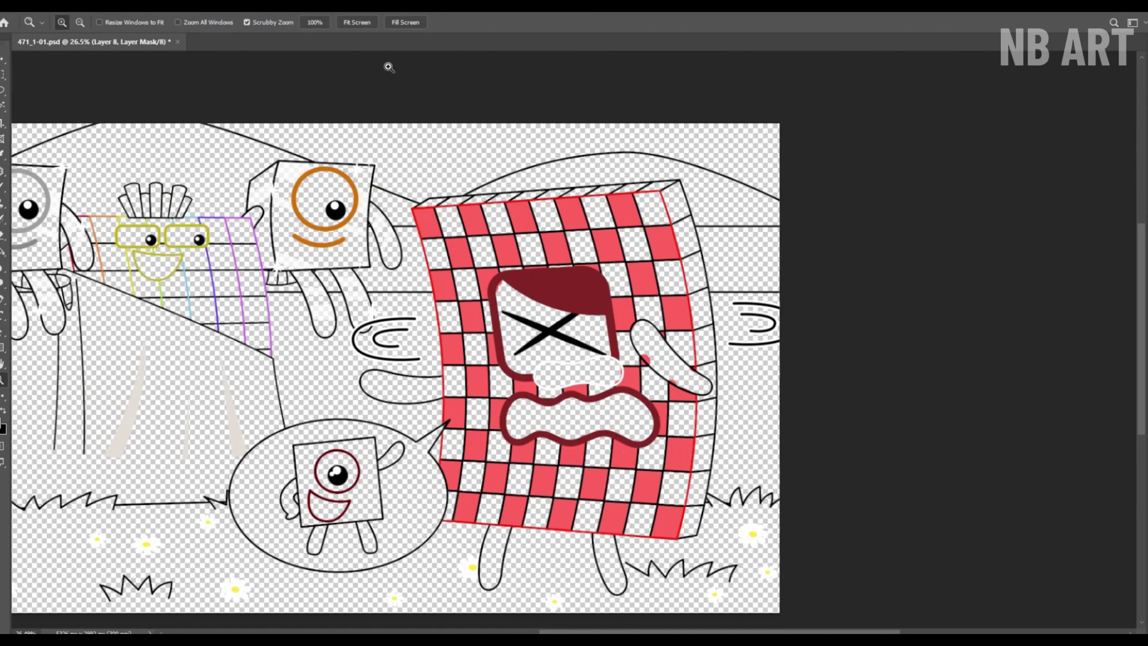
{"action": "left_click", "coordinate": [364, 22]}
{"action": "key", "text": "ctrl+s"}
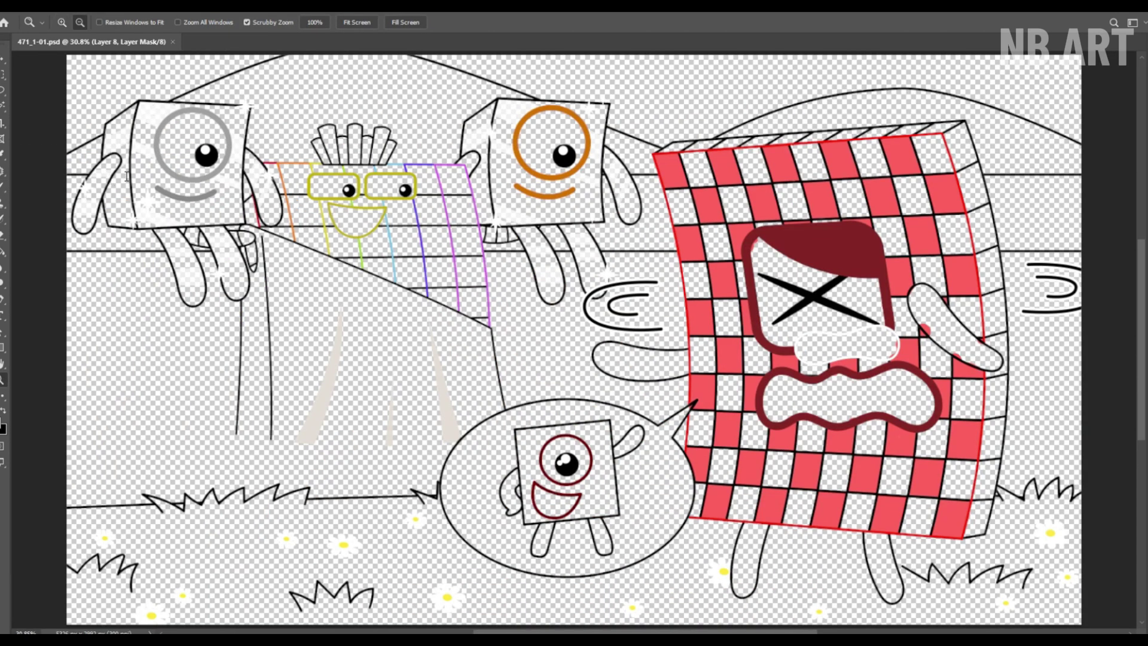
Roughly fill the unpainted front squares of the big block with light pink on a separate layer.
{"action": "key", "text": "b"}
{"action": "mouse_move", "coordinate": [692, 183]}
{"action": "left_mouse_down"}
{"action": "mouse_move", "coordinate": [745, 239]}
{"action": "mouse_move", "coordinate": [824, 180]}
{"action": "mouse_move", "coordinate": [908, 314]}
{"action": "mouse_move", "coordinate": [933, 321]}
{"action": "mouse_move", "coordinate": [807, 358]}
{"action": "mouse_move", "coordinate": [718, 359]}
{"action": "mouse_move", "coordinate": [777, 413]}
{"action": "mouse_move", "coordinate": [846, 404]}
{"action": "mouse_move", "coordinate": [951, 484]}
{"action": "left_mouse_up"}
{"action": "key", "text": "z"}
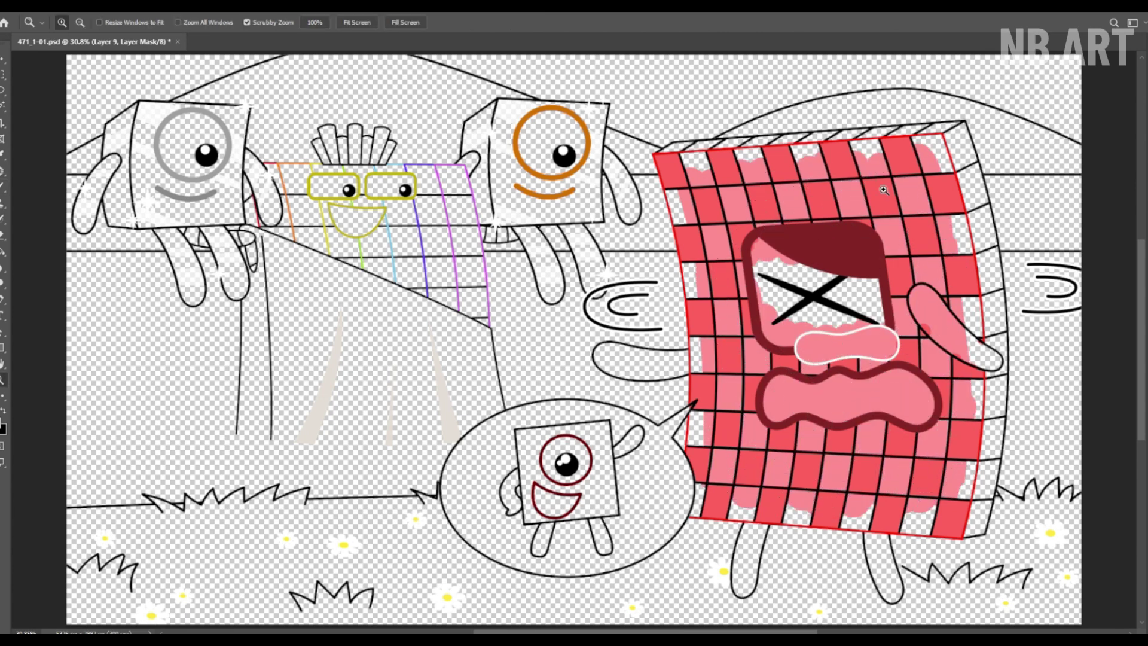
Extend the light pink to the top, right and bottom edges of the big block's front.
{"action": "left_click_drag", "start_coordinate": [885, 186], "coordinate": [924, 203]}
{"action": "left_click_drag", "start_coordinate": [901, 228], "coordinate": [678, 239]}
{"action": "key", "text": "b"}
{"action": "mouse_move", "coordinate": [389, 179]}
{"action": "left_mouse_down"}
{"action": "mouse_move", "coordinate": [541, 144]}
{"action": "mouse_move", "coordinate": [705, 136]}
{"action": "mouse_move", "coordinate": [777, 257]}
{"action": "mouse_move", "coordinate": [803, 408]}
{"action": "mouse_move", "coordinate": [773, 165]}
{"action": "left_mouse_up"}
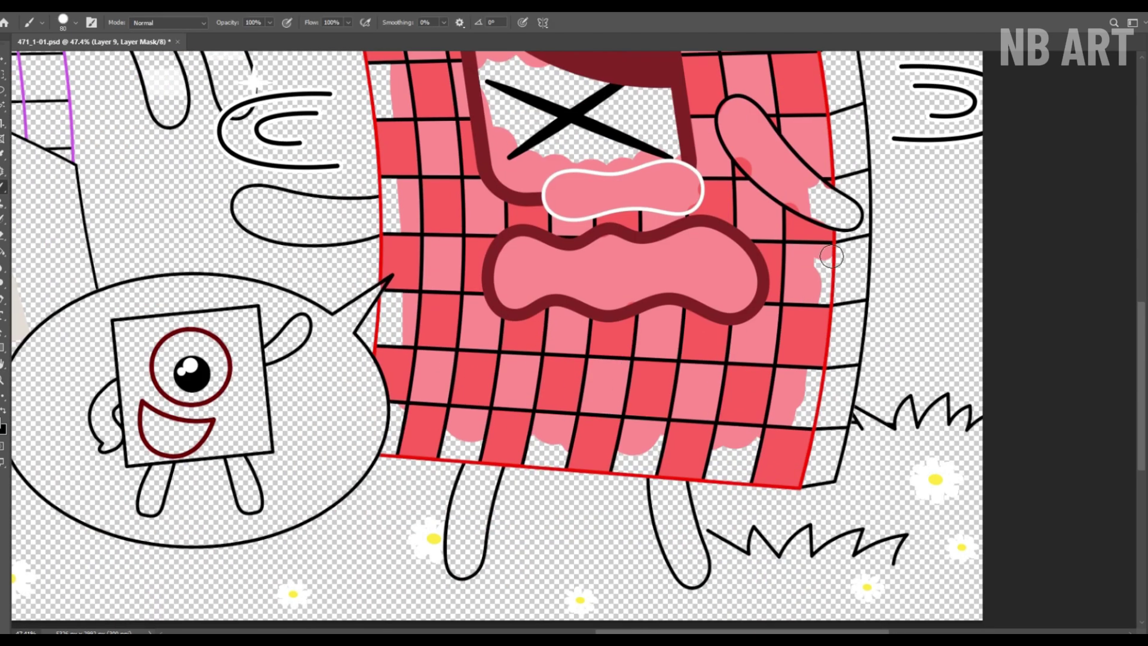
{"action": "mouse_move", "coordinate": [828, 251]}
{"action": "left_mouse_down"}
{"action": "mouse_move", "coordinate": [830, 366]}
{"action": "mouse_move", "coordinate": [801, 447]}
{"action": "mouse_move", "coordinate": [777, 474]}
{"action": "mouse_move", "coordinate": [599, 471]}
{"action": "mouse_move", "coordinate": [688, 439]}
{"action": "mouse_move", "coordinate": [566, 470]}
{"action": "left_mouse_up"}
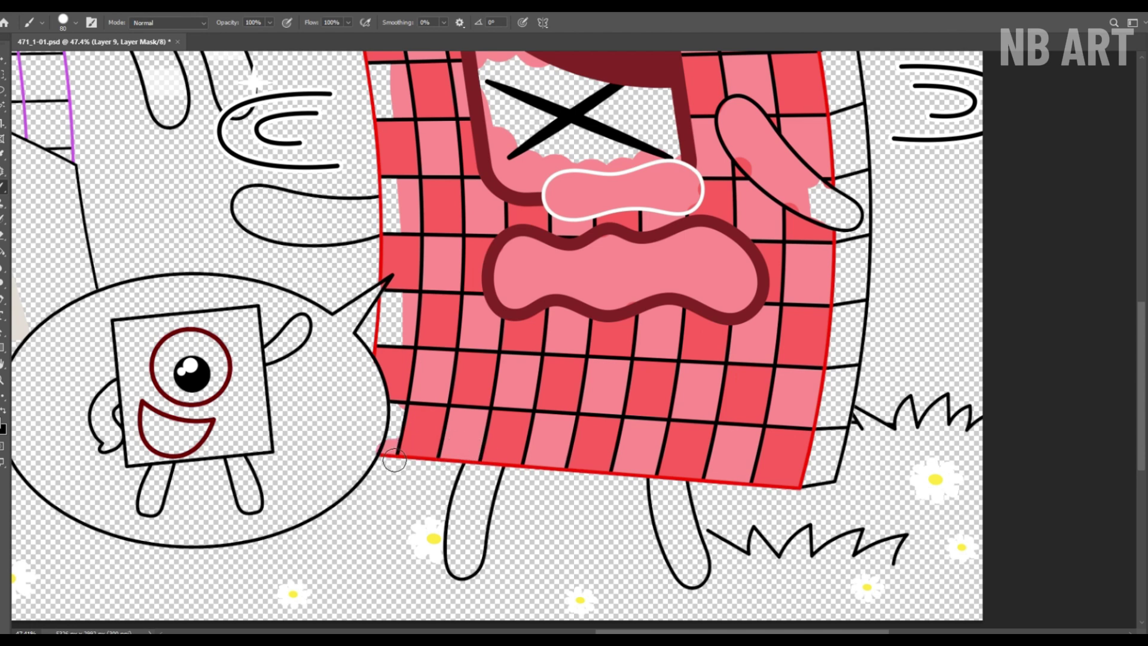
Fill the remaining light pink squares along the big block's left edge.
{"action": "mouse_move", "coordinate": [395, 459]}
{"action": "left_mouse_down"}
{"action": "mouse_move", "coordinate": [414, 357]}
{"action": "mouse_move", "coordinate": [392, 299]}
{"action": "left_mouse_up"}
{"action": "left_click_drag", "start_coordinate": [391, 186], "coordinate": [395, 225]}
{"action": "left_click_drag", "start_coordinate": [413, 159], "coordinate": [428, 429]}
{"action": "left_click_drag", "start_coordinate": [393, 382], "coordinate": [397, 346]}
{"action": "left_click_drag", "start_coordinate": [380, 271], "coordinate": [370, 228]}
{"action": "left_click_drag", "start_coordinate": [386, 245], "coordinate": [344, 246]}
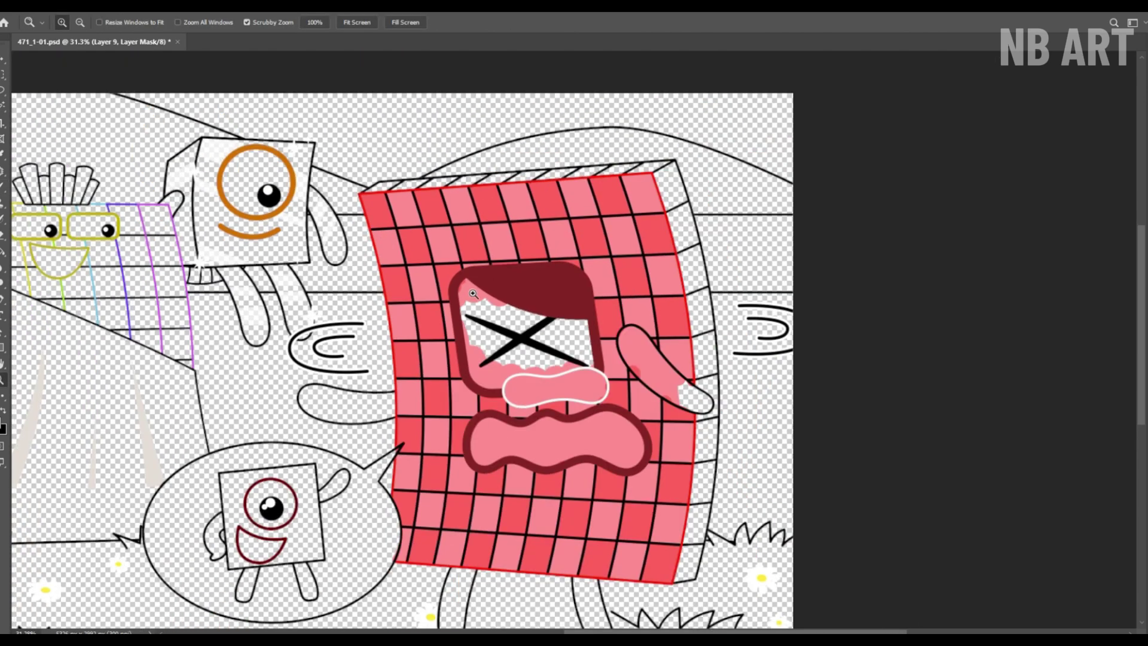
Paint the inside of the big block's crossed eye white.
{"action": "left_click_drag", "start_coordinate": [529, 334], "coordinate": [574, 334]}
{"action": "key", "text": "b"}
{"action": "mouse_move", "coordinate": [394, 227]}
{"action": "left_mouse_down"}
{"action": "mouse_move", "coordinate": [425, 416]}
{"action": "mouse_move", "coordinate": [472, 449]}
{"action": "mouse_move", "coordinate": [520, 407]}
{"action": "mouse_move", "coordinate": [555, 412]}
{"action": "left_mouse_up"}
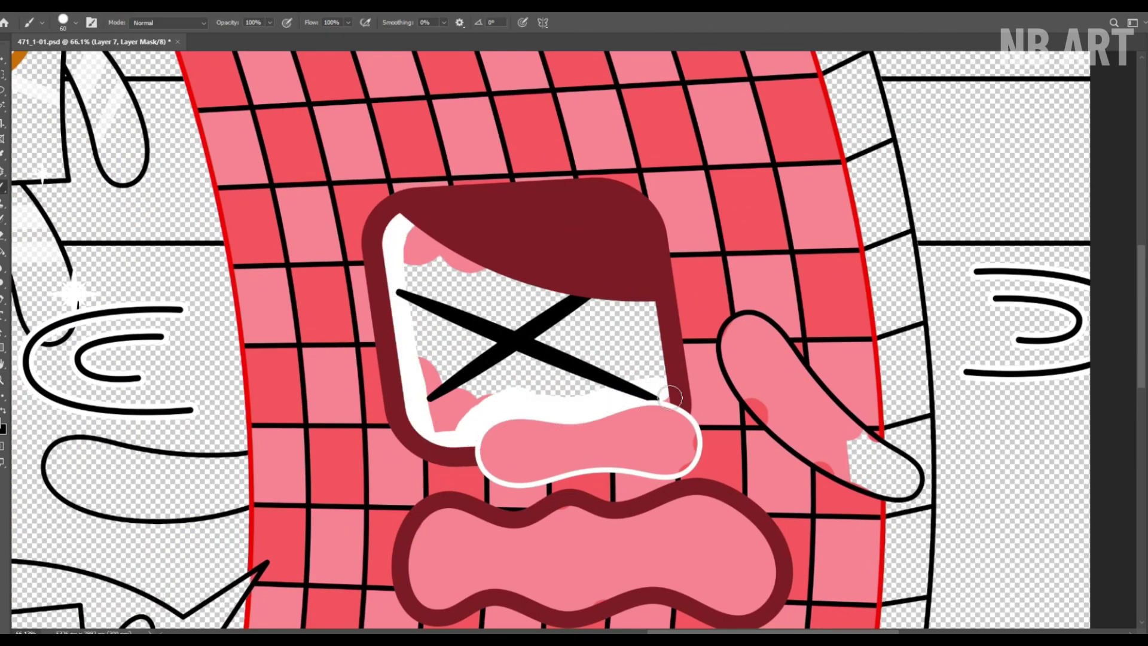
{"action": "mouse_move", "coordinate": [671, 395]}
{"action": "left_mouse_down"}
{"action": "mouse_move", "coordinate": [644, 316]}
{"action": "mouse_move", "coordinate": [473, 275]}
{"action": "mouse_move", "coordinate": [433, 251]}
{"action": "mouse_move", "coordinate": [436, 408]}
{"action": "mouse_move", "coordinate": [479, 395]}
{"action": "mouse_move", "coordinate": [503, 342]}
{"action": "mouse_move", "coordinate": [560, 318]}
{"action": "mouse_move", "coordinate": [645, 370]}
{"action": "left_mouse_up"}
{"action": "mouse_move", "coordinate": [589, 303]}
{"action": "left_mouse_down"}
{"action": "mouse_move", "coordinate": [558, 299]}
{"action": "mouse_move", "coordinate": [572, 302]}
{"action": "left_mouse_up"}
{"action": "mouse_move", "coordinate": [557, 401]}
{"action": "left_mouse_down"}
{"action": "mouse_move", "coordinate": [514, 323]}
{"action": "mouse_move", "coordinate": [631, 343]}
{"action": "mouse_move", "coordinate": [494, 352]}
{"action": "left_mouse_up"}
Fill the tear below the eye with cyan and the big block's mouth with black, and save the document.
{"action": "mouse_move", "coordinate": [633, 337]}
{"action": "left_mouse_down"}
{"action": "mouse_move", "coordinate": [558, 275]}
{"action": "mouse_move", "coordinate": [589, 277]}
{"action": "left_mouse_up"}
{"action": "mouse_move", "coordinate": [361, 382]}
{"action": "left_mouse_down"}
{"action": "mouse_move", "coordinate": [445, 342]}
{"action": "mouse_move", "coordinate": [654, 366]}
{"action": "mouse_move", "coordinate": [472, 410]}
{"action": "mouse_move", "coordinate": [377, 359]}
{"action": "mouse_move", "coordinate": [607, 402]}
{"action": "left_mouse_up"}
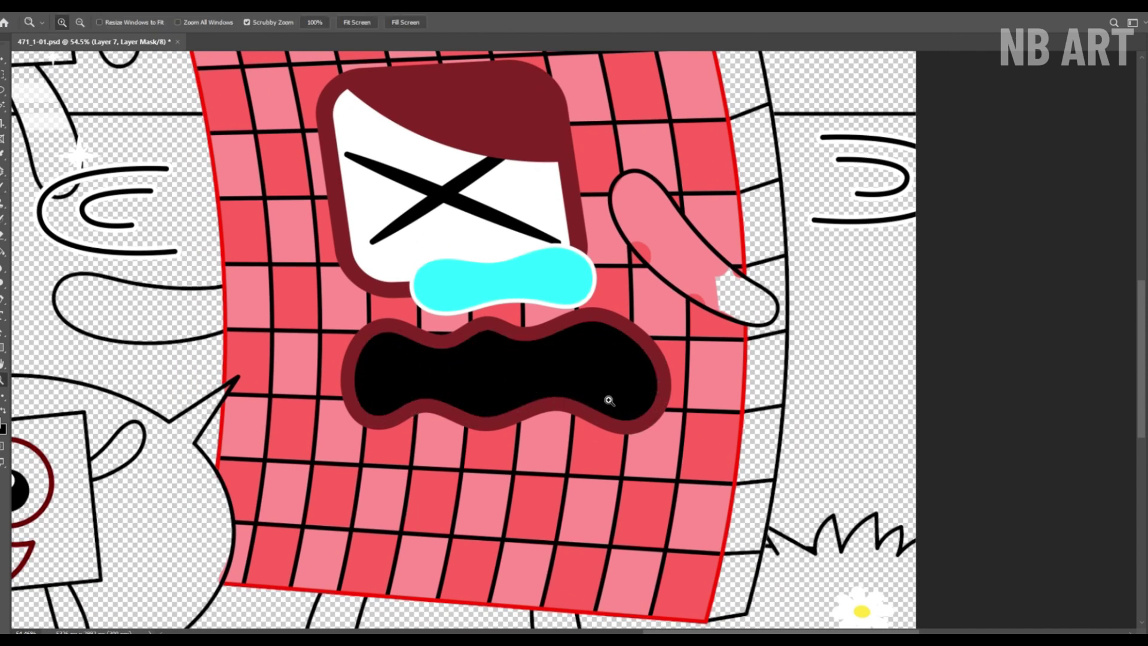
{"action": "key", "text": "ctrl+0"}
{"action": "key", "text": "ctrl+s"}
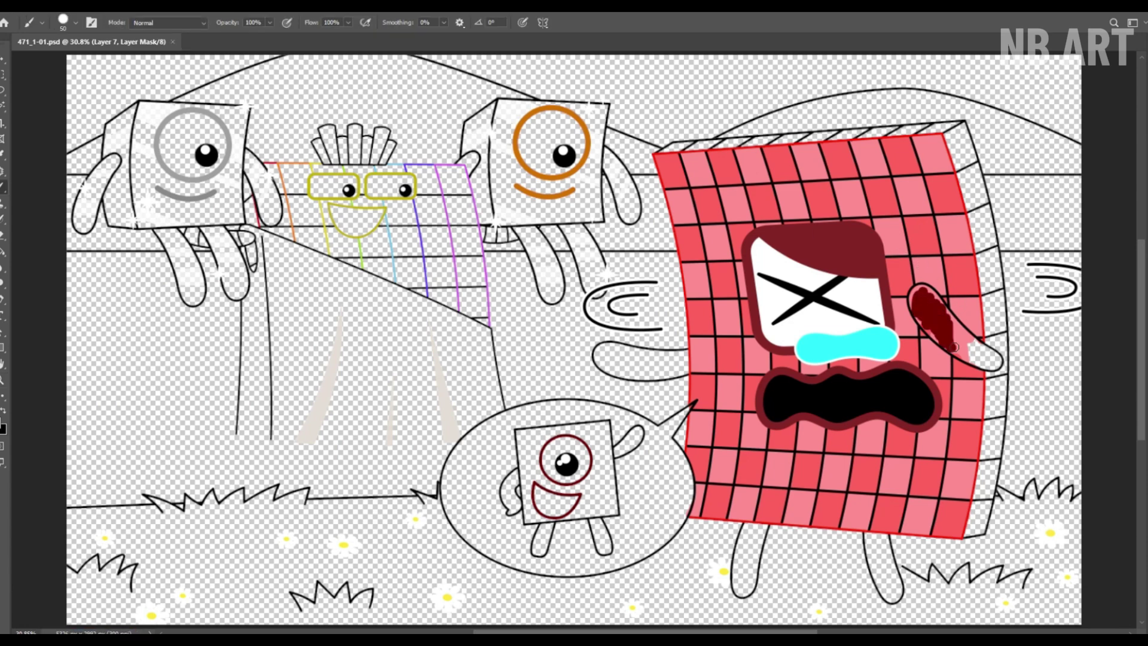
Paint both arms and both legs of the big block dark red.
{"action": "left_click_drag", "start_coordinate": [985, 356], "coordinate": [991, 360]}
{"action": "scroll", "coordinate": [988, 358], "scroll_direction": "up", "scroll_amount": 4}
{"action": "mouse_move", "coordinate": [986, 358]}
{"action": "left_mouse_down"}
{"action": "mouse_move", "coordinate": [717, 316]}
{"action": "mouse_move", "coordinate": [949, 273]}
{"action": "left_mouse_up"}
{"action": "mouse_move", "coordinate": [566, 275]}
{"action": "left_mouse_down"}
{"action": "mouse_move", "coordinate": [455, 307]}
{"action": "mouse_move", "coordinate": [507, 298]}
{"action": "left_mouse_up"}
{"action": "left_click_drag", "start_coordinate": [635, 428], "coordinate": [423, 270]}
{"action": "left_click_drag", "start_coordinate": [441, 371], "coordinate": [426, 450]}
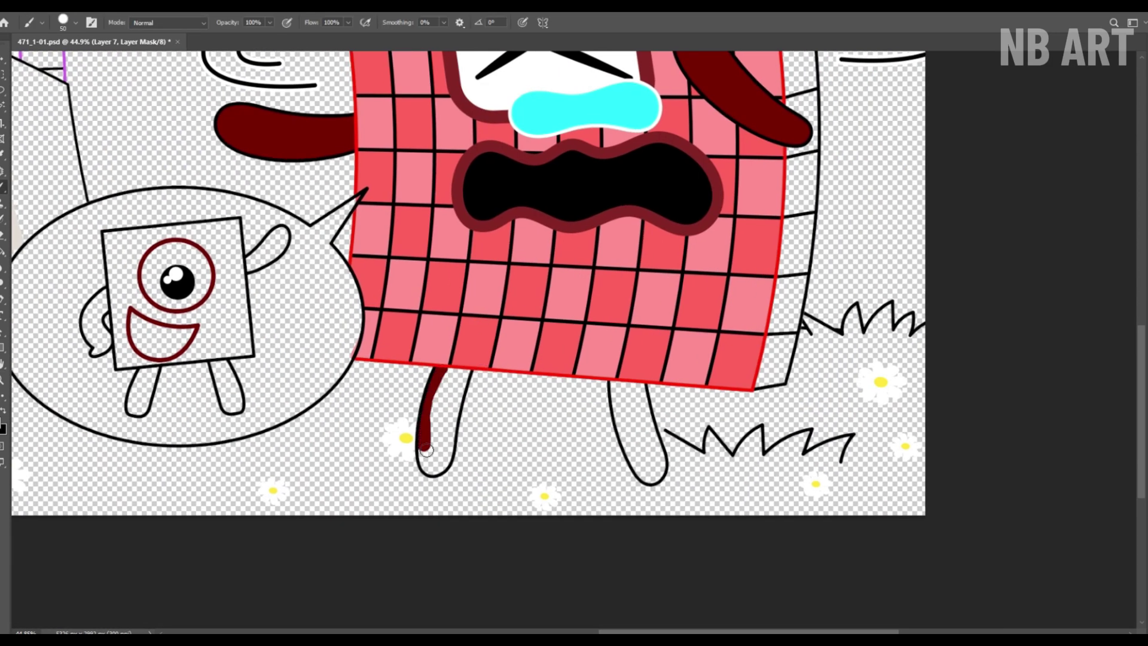
{"action": "mouse_move", "coordinate": [648, 485]}
{"action": "left_mouse_down"}
{"action": "mouse_move", "coordinate": [635, 421]}
{"action": "mouse_move", "coordinate": [433, 463]}
{"action": "left_mouse_up"}
{"action": "left_click_drag", "start_coordinate": [598, 447], "coordinate": [600, 451]}
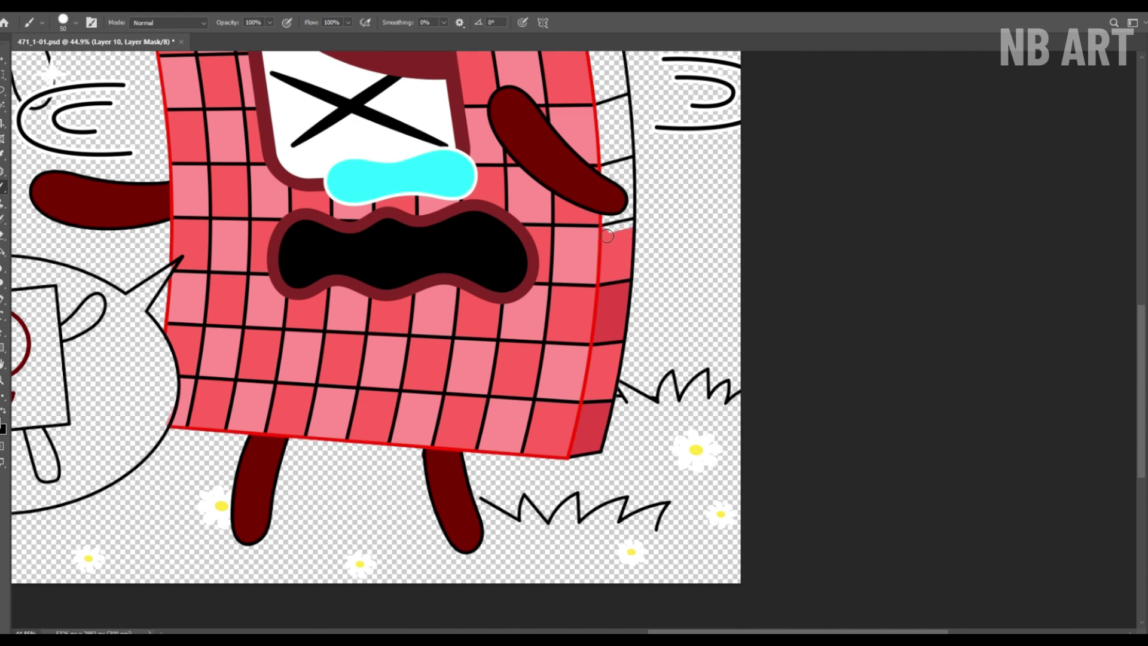
Paint the big block's side and top faces in alternating red and darker red squares.
{"action": "left_click_drag", "start_coordinate": [608, 236], "coordinate": [629, 226]}
{"action": "left_click_drag", "start_coordinate": [641, 218], "coordinate": [591, 416]}
{"action": "scroll", "coordinate": [591, 416], "scroll_direction": "up", "scroll_amount": 1}
{"action": "mouse_move", "coordinate": [572, 368]}
{"action": "left_mouse_down"}
{"action": "mouse_move", "coordinate": [559, 280]}
{"action": "mouse_move", "coordinate": [602, 456]}
{"action": "left_mouse_up"}
{"action": "mouse_move", "coordinate": [602, 449]}
{"action": "left_mouse_down"}
{"action": "mouse_move", "coordinate": [597, 314]}
{"action": "mouse_move", "coordinate": [557, 273]}
{"action": "left_mouse_up"}
{"action": "left_click_drag", "start_coordinate": [558, 234], "coordinate": [497, 178]}
{"action": "left_click_drag", "start_coordinate": [496, 179], "coordinate": [682, 259]}
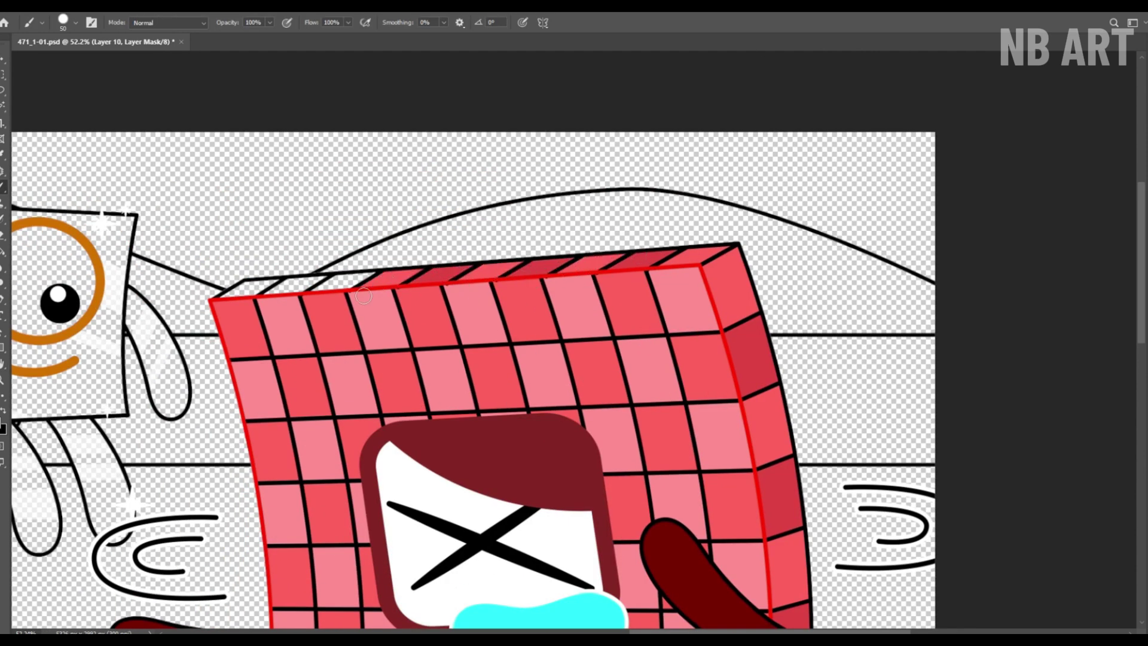
{"action": "key", "text": "z"}
{"action": "left_click", "coordinate": [354, 22]}
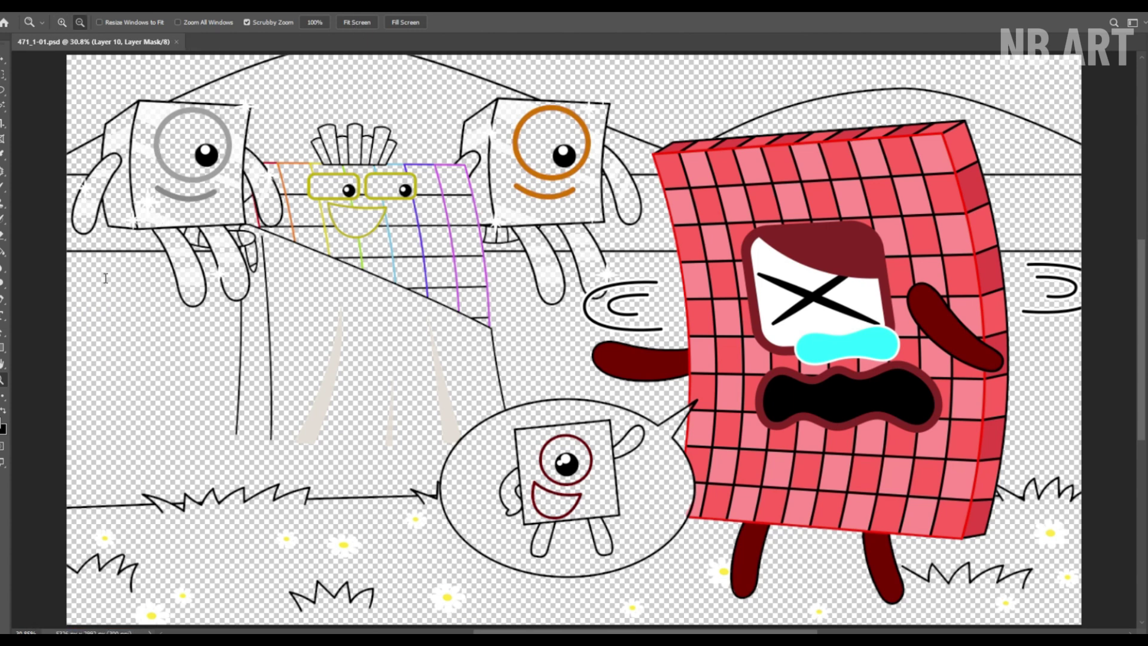
Fill the speech bubble and its pointed tail with white.
{"action": "key", "text": "b"}
{"action": "mouse_move", "coordinate": [460, 455]}
{"action": "left_mouse_down"}
{"action": "mouse_move", "coordinate": [609, 547]}
{"action": "mouse_move", "coordinate": [677, 494]}
{"action": "mouse_move", "coordinate": [618, 377]}
{"action": "left_mouse_up"}
{"action": "scroll", "coordinate": [648, 482], "scroll_direction": "up", "scroll_amount": 2}
{"action": "mouse_move", "coordinate": [609, 280]}
{"action": "left_mouse_down"}
{"action": "mouse_move", "coordinate": [561, 261]}
{"action": "mouse_move", "coordinate": [346, 299]}
{"action": "mouse_move", "coordinate": [281, 382]}
{"action": "mouse_move", "coordinate": [361, 472]}
{"action": "mouse_move", "coordinate": [494, 510]}
{"action": "mouse_move", "coordinate": [671, 465]}
{"action": "left_mouse_up"}
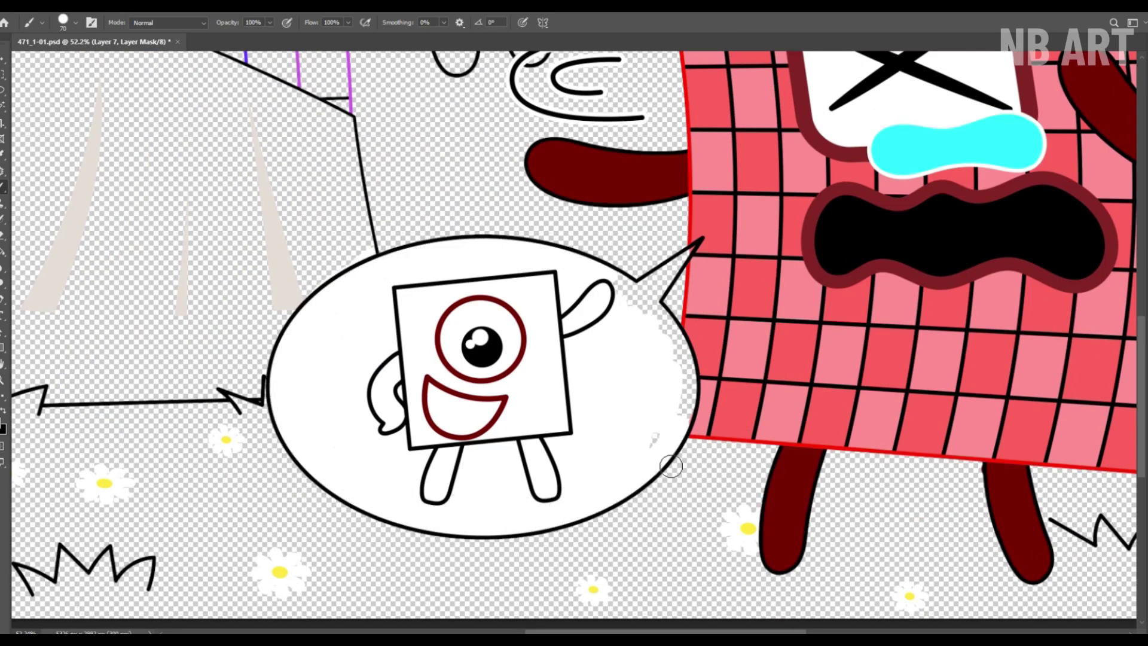
{"action": "key", "text": "z"}
{"action": "left_click_drag", "start_coordinate": [693, 323], "coordinate": [718, 324]}
{"action": "key", "text": "b"}
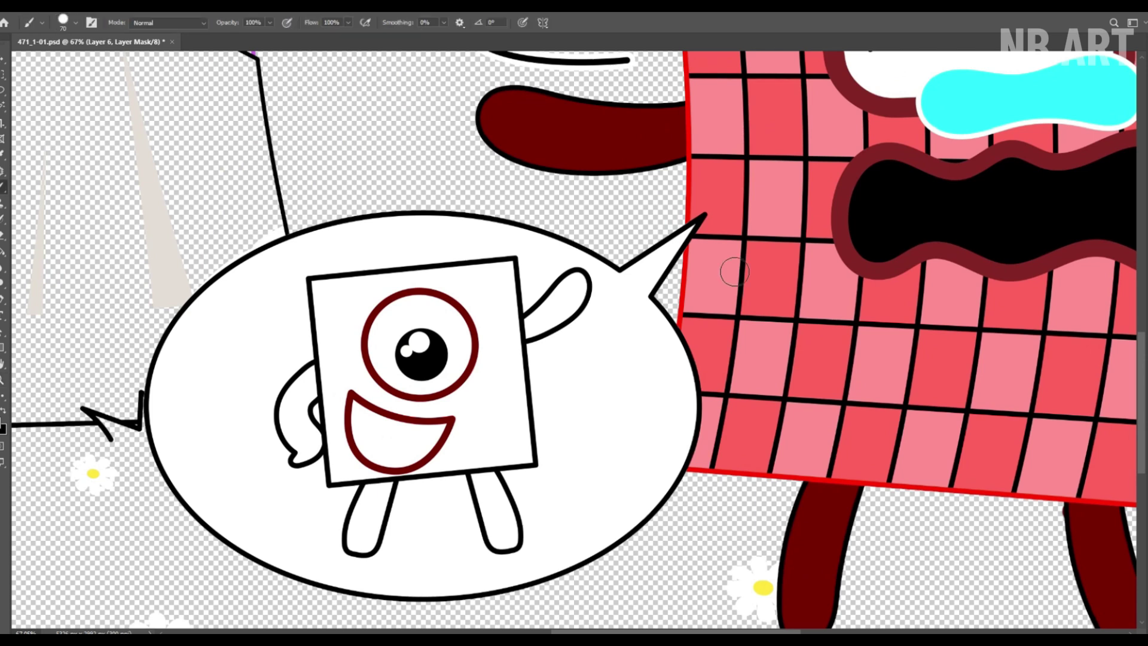
Paint the small block in the speech bubble bright red and its arms and legs dark red.
{"action": "mouse_move", "coordinate": [359, 292]}
{"action": "left_mouse_down"}
{"action": "mouse_move", "coordinate": [512, 353]}
{"action": "mouse_move", "coordinate": [513, 453]}
{"action": "mouse_move", "coordinate": [383, 461]}
{"action": "mouse_move", "coordinate": [335, 407]}
{"action": "mouse_move", "coordinate": [373, 350]}
{"action": "mouse_move", "coordinate": [454, 299]}
{"action": "mouse_move", "coordinate": [496, 442]}
{"action": "mouse_move", "coordinate": [408, 397]}
{"action": "mouse_move", "coordinate": [347, 418]}
{"action": "left_mouse_up"}
{"action": "scroll", "coordinate": [335, 369], "scroll_direction": "down", "scroll_amount": 2}
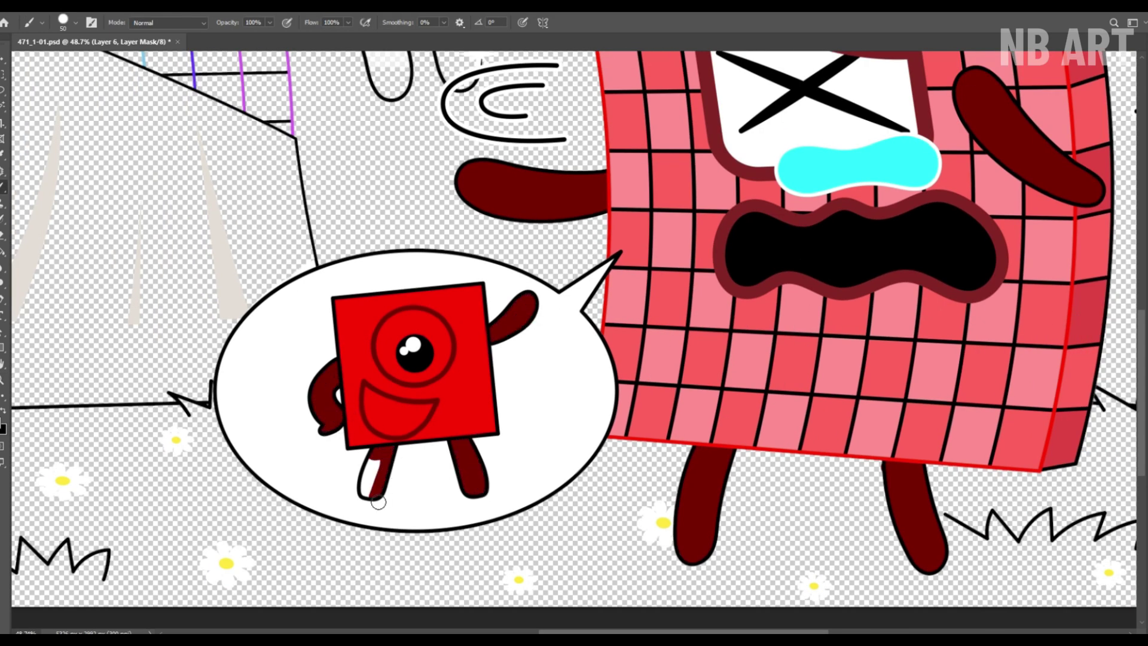
{"action": "left_click_drag", "start_coordinate": [378, 502], "coordinate": [372, 463]}
Paint the small block's eye and mouth white and save the document.
{"action": "left_click_drag", "start_coordinate": [399, 355], "coordinate": [418, 367]}
{"action": "mouse_move", "coordinate": [410, 306]}
{"action": "left_mouse_down"}
{"action": "mouse_move", "coordinate": [459, 356]}
{"action": "mouse_move", "coordinate": [436, 364]}
{"action": "mouse_move", "coordinate": [447, 325]}
{"action": "left_mouse_up"}
{"action": "mouse_move", "coordinate": [441, 426]}
{"action": "left_mouse_down"}
{"action": "mouse_move", "coordinate": [369, 409]}
{"action": "mouse_move", "coordinate": [371, 428]}
{"action": "left_mouse_up"}
{"action": "key", "text": "z"}
{"action": "scroll", "coordinate": [419, 441], "scroll_direction": "down", "scroll_amount": 6}
{"action": "left_click", "coordinate": [358, 22]}
{"action": "key", "text": "ctrl+s"}
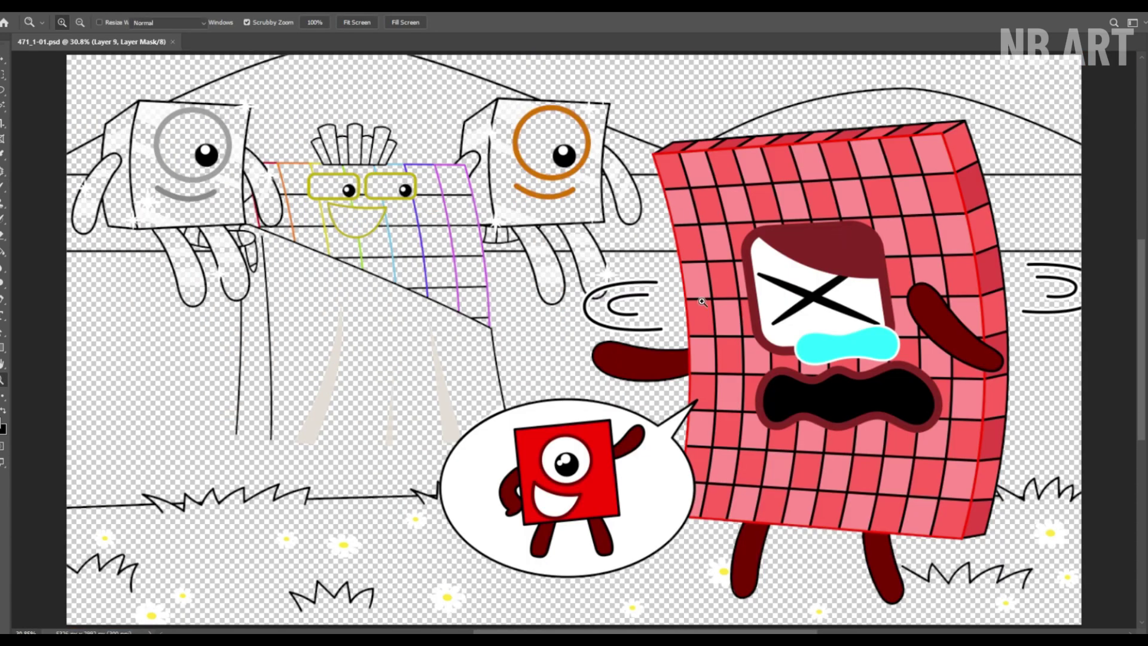
Fill the rightmost stripe of the rainbow block with pinkish purple.
{"action": "key", "text": "b"}
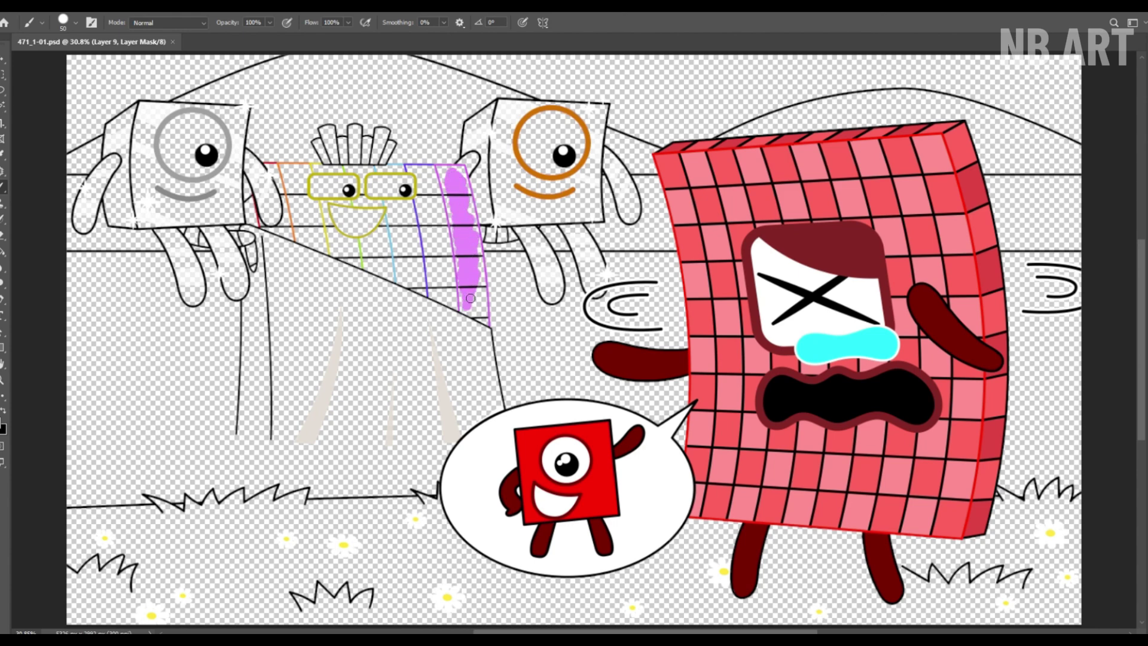
{"action": "left_click_drag", "start_coordinate": [470, 298], "coordinate": [479, 320]}
{"action": "scroll", "coordinate": [478, 319], "scroll_direction": "up", "scroll_amount": 4}
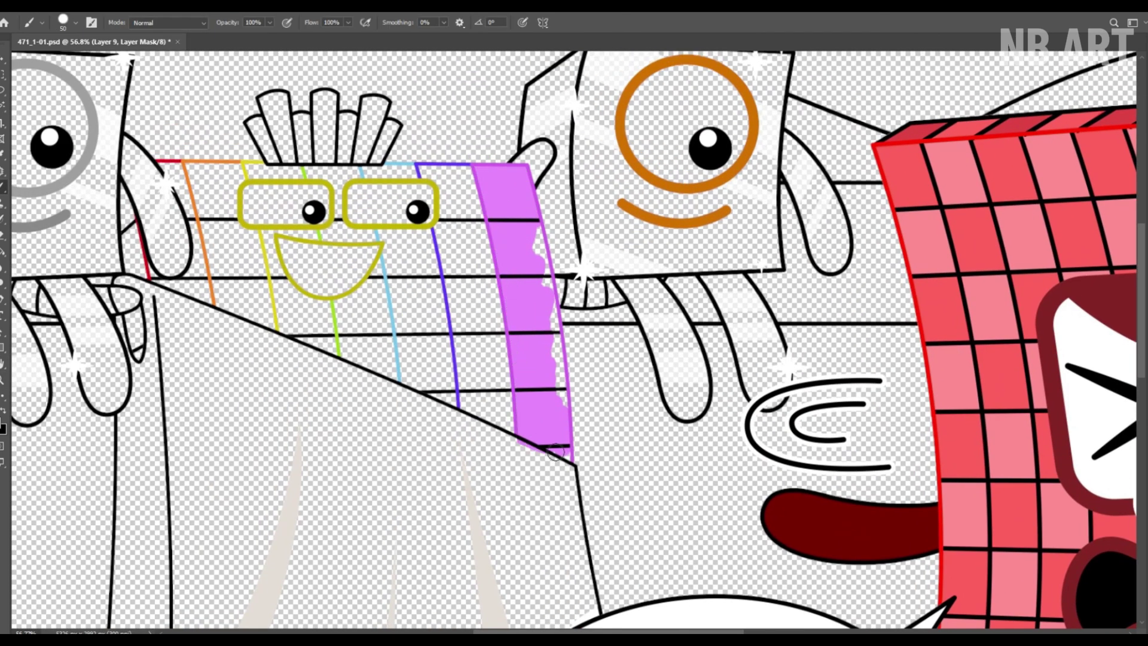
{"action": "left_click_drag", "start_coordinate": [547, 218], "coordinate": [537, 247]}
{"action": "key", "text": "space"}
{"action": "left_click_drag", "start_coordinate": [448, 254], "coordinate": [538, 261]}
Paint the rainbow block's second stripe from the right blue-violet on the layer below.
{"action": "key", "text": "alt+bracketleft"}
{"action": "mouse_move", "coordinate": [557, 179]}
{"action": "left_mouse_down"}
{"action": "mouse_move", "coordinate": [517, 182]}
{"action": "mouse_move", "coordinate": [556, 257]}
{"action": "mouse_move", "coordinate": [578, 353]}
{"action": "mouse_move", "coordinate": [559, 426]}
{"action": "mouse_move", "coordinate": [581, 391]}
{"action": "left_mouse_up"}
{"action": "key", "text": "space"}
{"action": "left_click_drag", "start_coordinate": [991, 188], "coordinate": [1010, 263]}
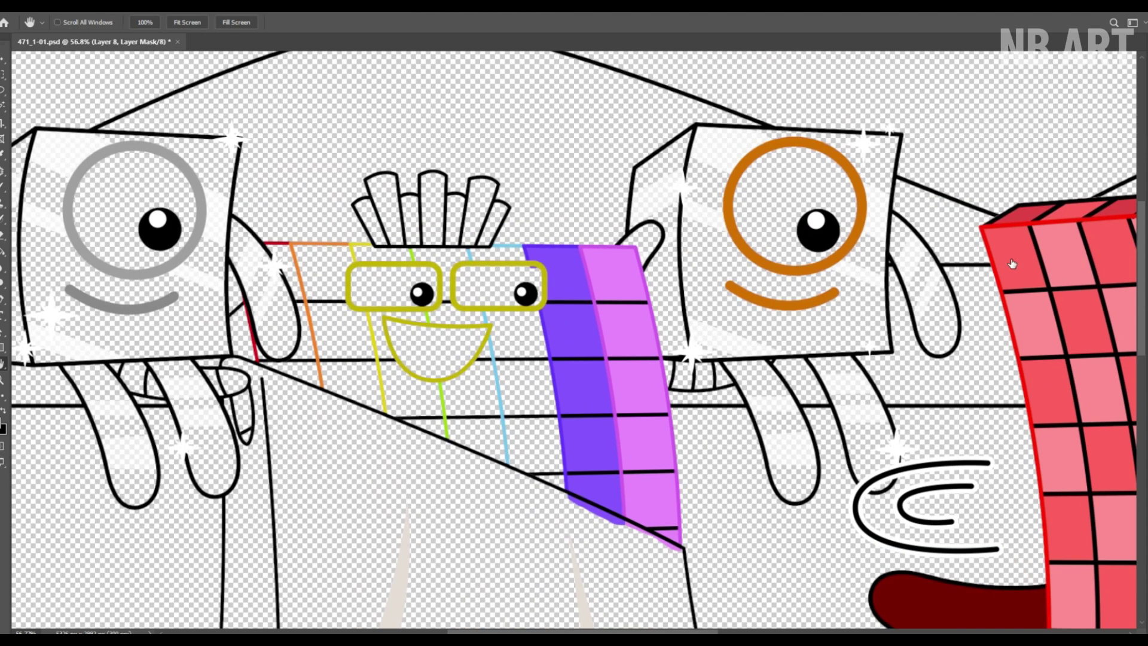
Paint the rainbow block's stripe beside the blue-violet one light blue and save the document.
{"action": "key", "text": "alt+bracketleft"}
{"action": "left_click_drag", "start_coordinate": [518, 255], "coordinate": [481, 261]}
{"action": "mouse_move", "coordinate": [495, 317]}
{"action": "left_mouse_down"}
{"action": "mouse_move", "coordinate": [553, 381]}
{"action": "mouse_move", "coordinate": [516, 396]}
{"action": "mouse_move", "coordinate": [534, 439]}
{"action": "left_mouse_up"}
{"action": "key", "text": "ctrl+s"}
{"action": "key", "text": "ctrl+space"}
{"action": "left_click_drag", "start_coordinate": [533, 439], "coordinate": [496, 388]}
Fill the rainbow block's two middle stripes with lime green and yellow.
{"action": "key", "text": "alt+bracketleft"}
{"action": "mouse_move", "coordinate": [397, 332]}
{"action": "left_mouse_down"}
{"action": "mouse_move", "coordinate": [408, 390]}
{"action": "mouse_move", "coordinate": [441, 300]}
{"action": "left_mouse_up"}
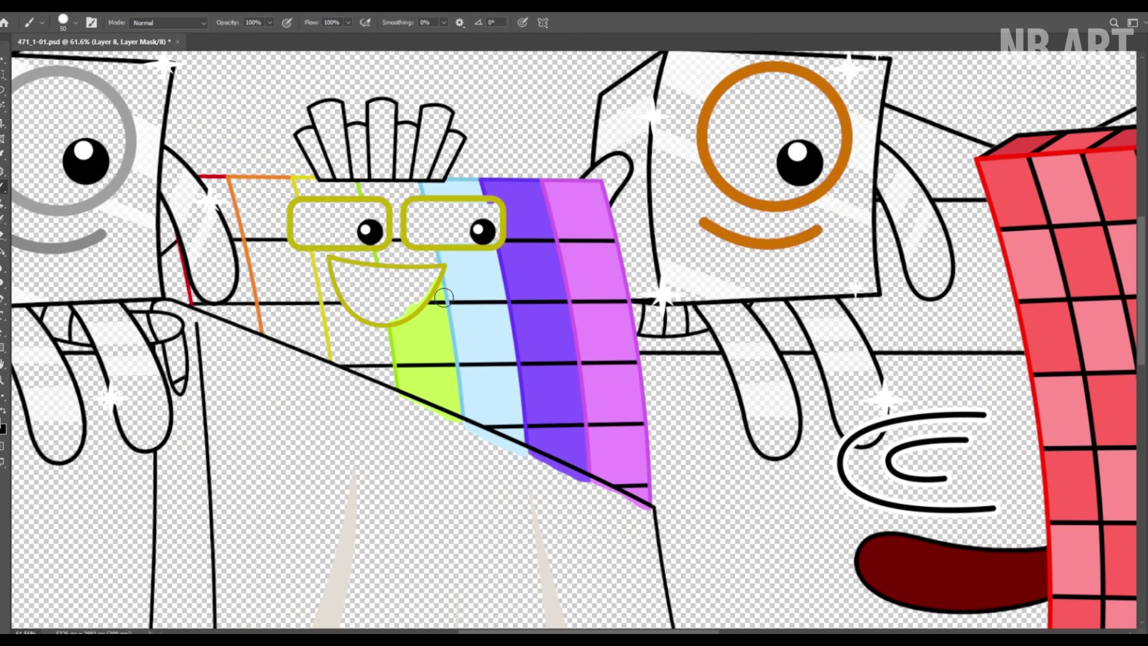
{"action": "left_click_drag", "start_coordinate": [410, 195], "coordinate": [503, 256]}
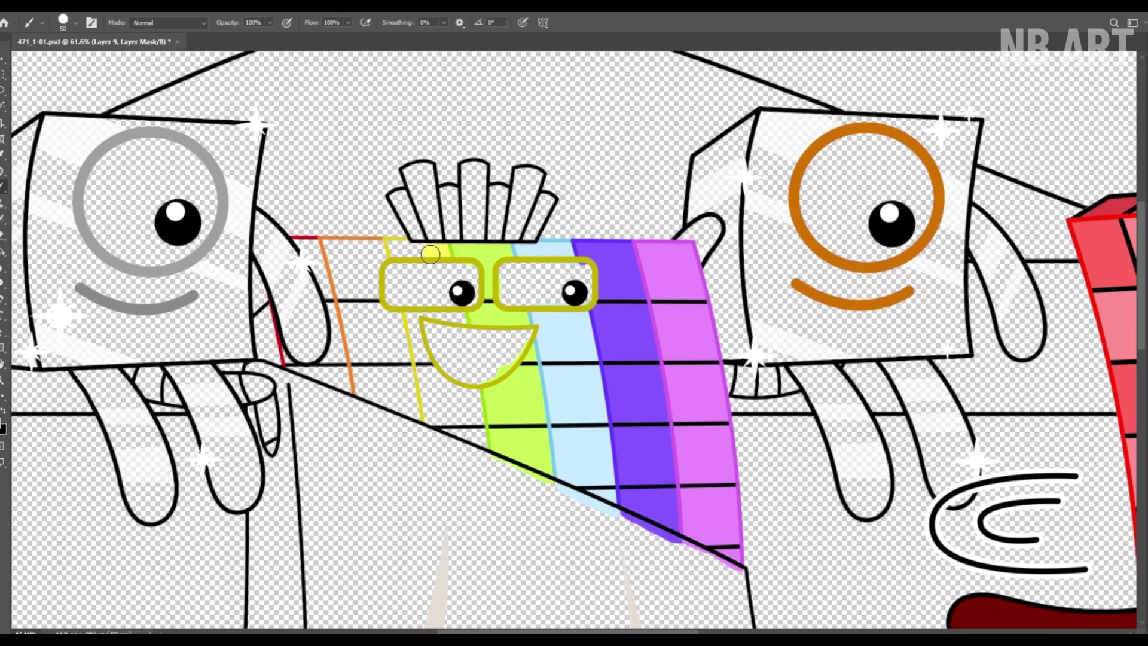
{"action": "mouse_move", "coordinate": [469, 325]}
{"action": "left_mouse_down"}
{"action": "mouse_move", "coordinate": [467, 397]}
{"action": "mouse_move", "coordinate": [446, 407]}
{"action": "left_mouse_up"}
{"action": "left_click_drag", "start_coordinate": [502, 368], "coordinate": [572, 384]}
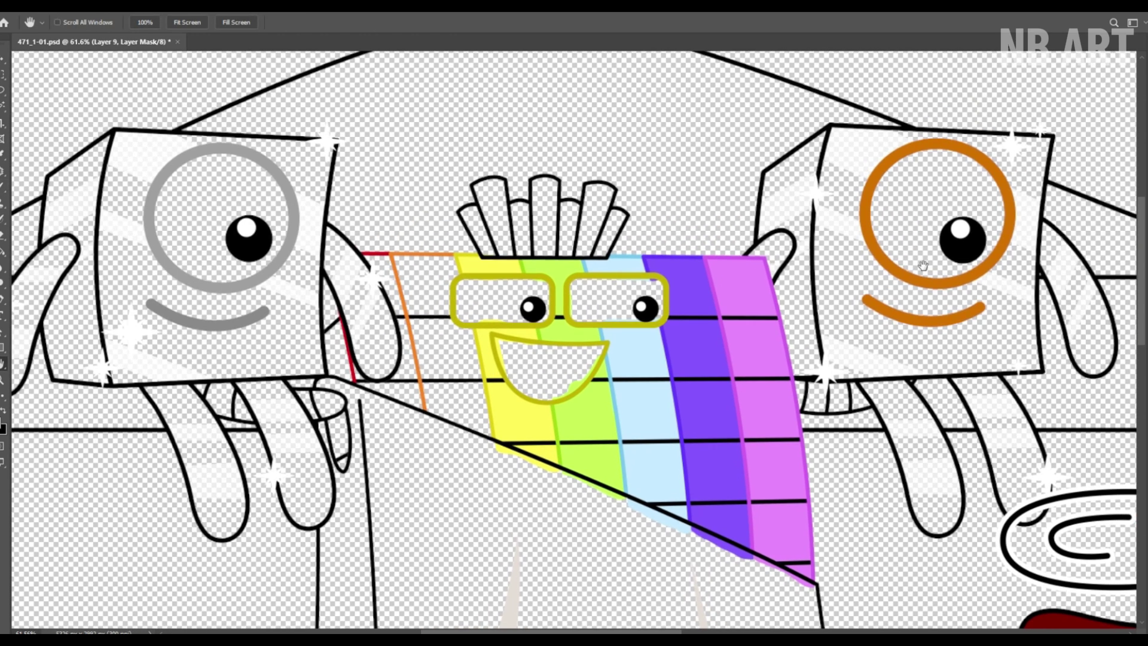
Fill the rainbow block's two leftmost stripes with orange and red, and save the document.
{"action": "mouse_move", "coordinate": [450, 261]}
{"action": "left_mouse_down"}
{"action": "mouse_move", "coordinate": [429, 264]}
{"action": "mouse_move", "coordinate": [464, 269]}
{"action": "mouse_move", "coordinate": [494, 440]}
{"action": "mouse_move", "coordinate": [476, 423]}
{"action": "mouse_move", "coordinate": [535, 451]}
{"action": "left_mouse_up"}
{"action": "key", "text": "b"}
{"action": "mouse_move", "coordinate": [428, 282]}
{"action": "left_mouse_down"}
{"action": "mouse_move", "coordinate": [455, 358]}
{"action": "mouse_move", "coordinate": [421, 418]}
{"action": "mouse_move", "coordinate": [473, 442]}
{"action": "left_mouse_up"}
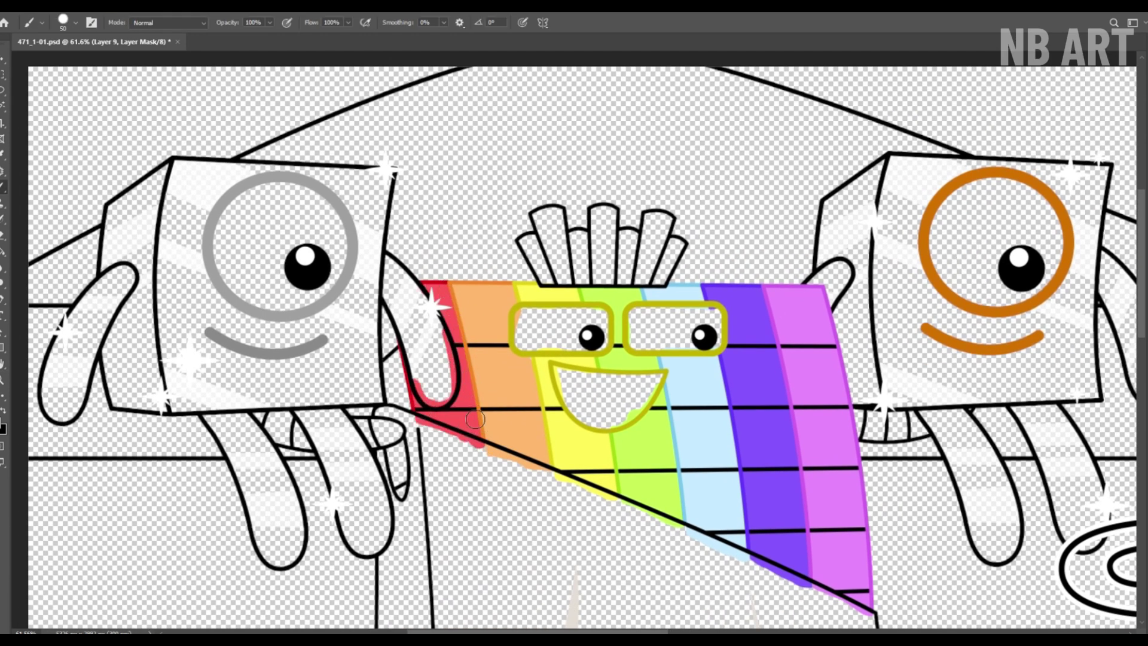
{"action": "key", "text": "z"}
{"action": "left_click", "coordinate": [354, 22]}
{"action": "key", "text": "ctrl+s"}
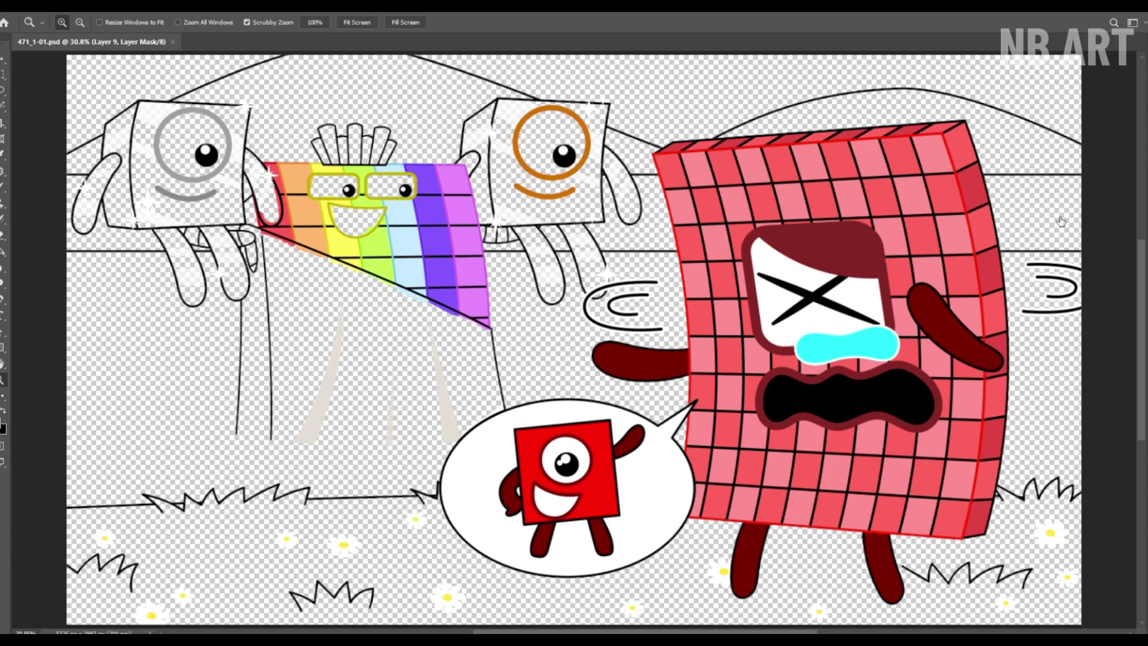
Paint the rainbow block's rectangular glasses white and its open mouth black.
{"action": "key", "text": "b"}
{"action": "key", "text": "alt+bracketleft"}
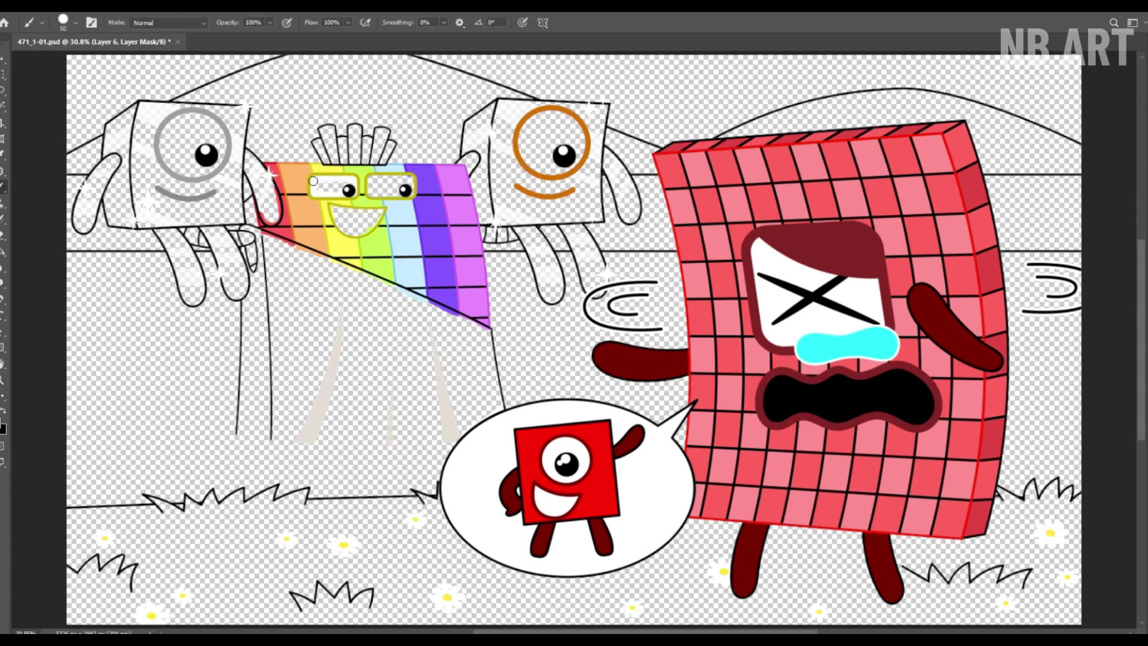
{"action": "scroll", "coordinate": [299, 153], "scroll_direction": "up", "scroll_amount": 5}
{"action": "left_click_drag", "start_coordinate": [571, 236], "coordinate": [487, 236]}
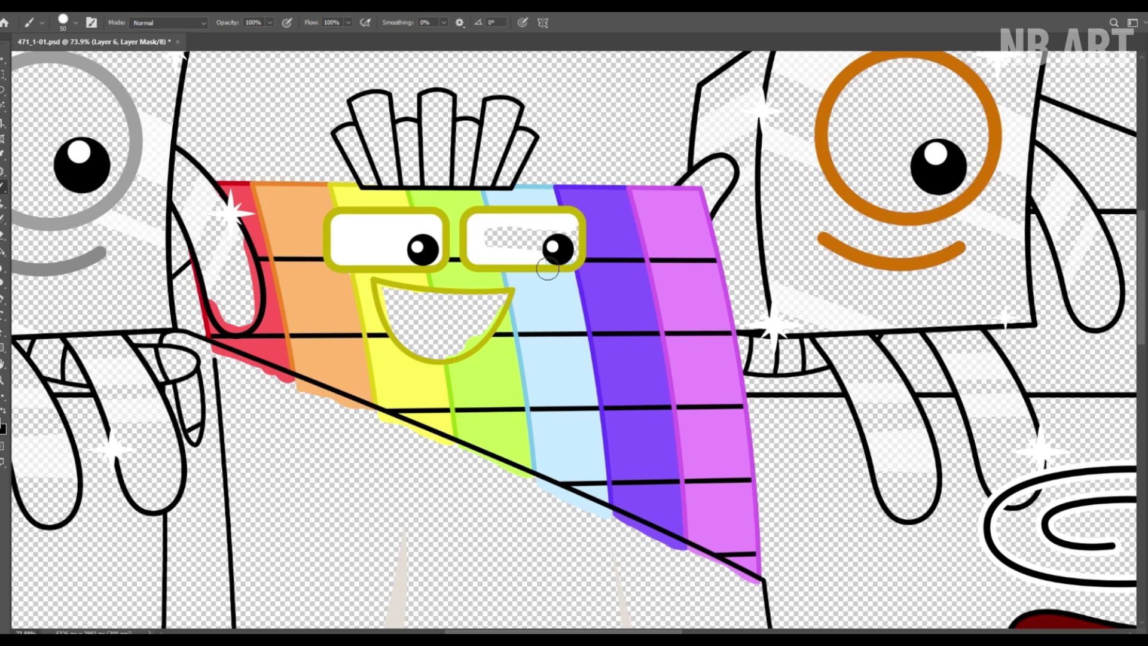
{"action": "mouse_move", "coordinate": [504, 297]}
{"action": "left_mouse_down"}
{"action": "mouse_move", "coordinate": [453, 364]}
{"action": "mouse_move", "coordinate": [421, 323]}
{"action": "left_mouse_up"}
Color the rainbow block's seven hair strands red, orange, yellow, lime green, light blue, blue and purple.
{"action": "left_click_drag", "start_coordinate": [391, 227], "coordinate": [403, 351]}
{"action": "left_click_drag", "start_coordinate": [354, 263], "coordinate": [409, 322]}
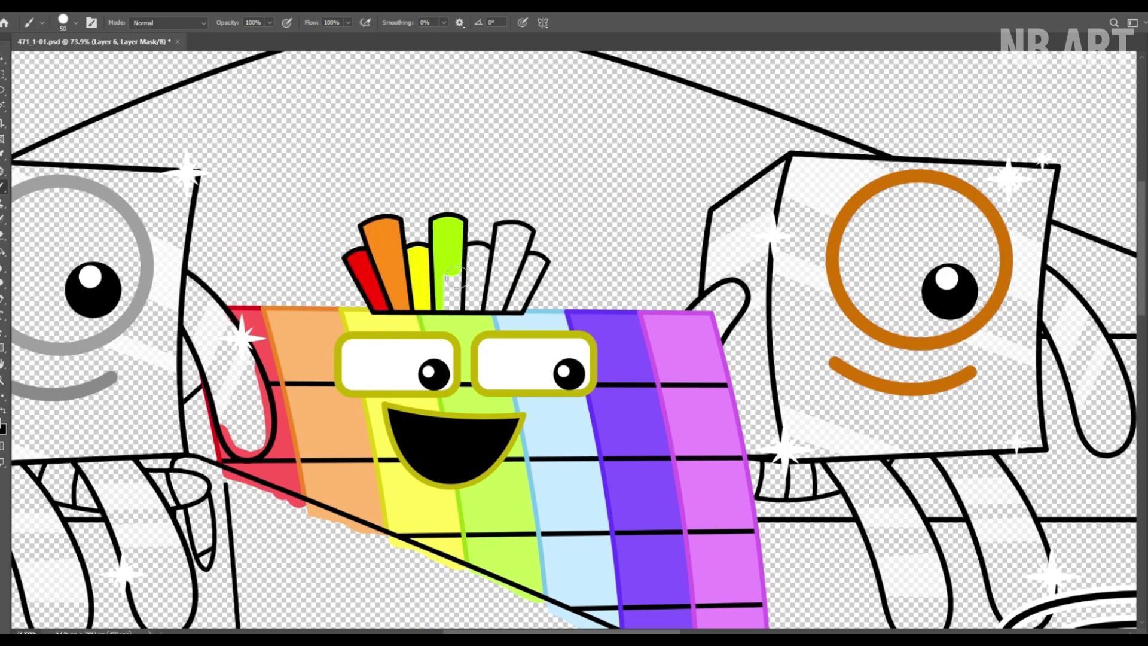
{"action": "mouse_move", "coordinate": [478, 254]}
{"action": "left_mouse_down"}
{"action": "mouse_move", "coordinate": [504, 251]}
{"action": "mouse_move", "coordinate": [515, 305]}
{"action": "left_mouse_up"}
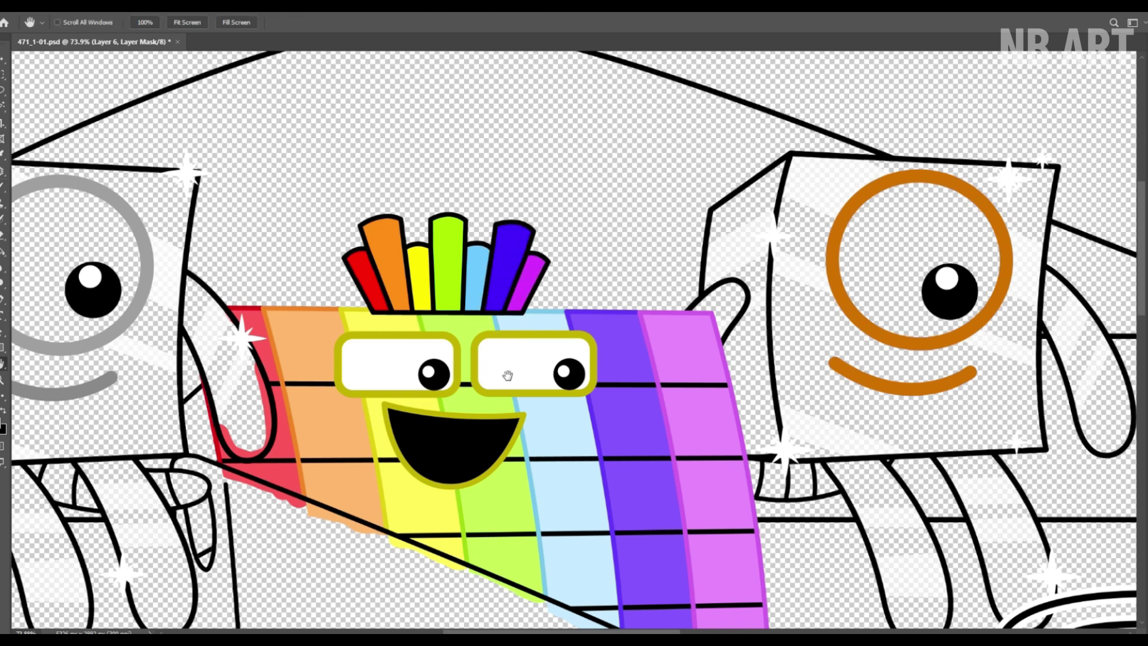
Paint the rainbow block's narrow side face crimson and its small limb beside the silver block's legs in reds and orange.
{"action": "left_click_drag", "start_coordinate": [515, 374], "coordinate": [688, 204]}
{"action": "left_click_drag", "start_coordinate": [358, 173], "coordinate": [381, 267]}
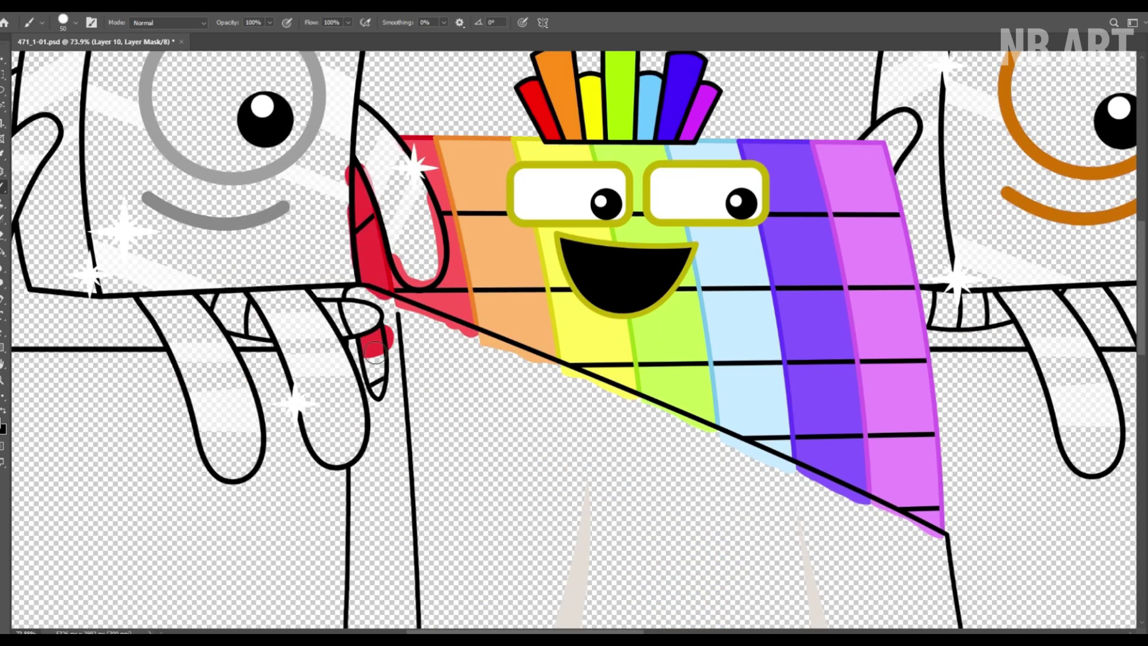
{"action": "left_click_drag", "start_coordinate": [375, 353], "coordinate": [377, 390]}
{"action": "left_click_drag", "start_coordinate": [397, 309], "coordinate": [334, 271]}
{"action": "left_click_drag", "start_coordinate": [485, 311], "coordinate": [506, 319]}
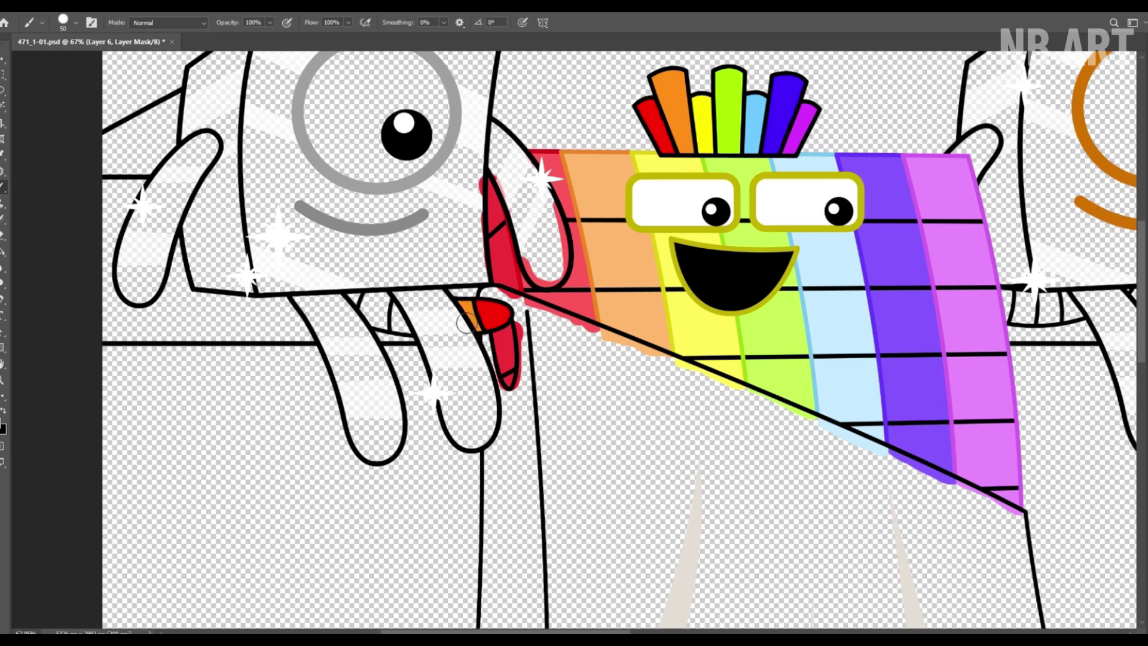
{"action": "left_click_drag", "start_coordinate": [837, 297], "coordinate": [351, 277]}
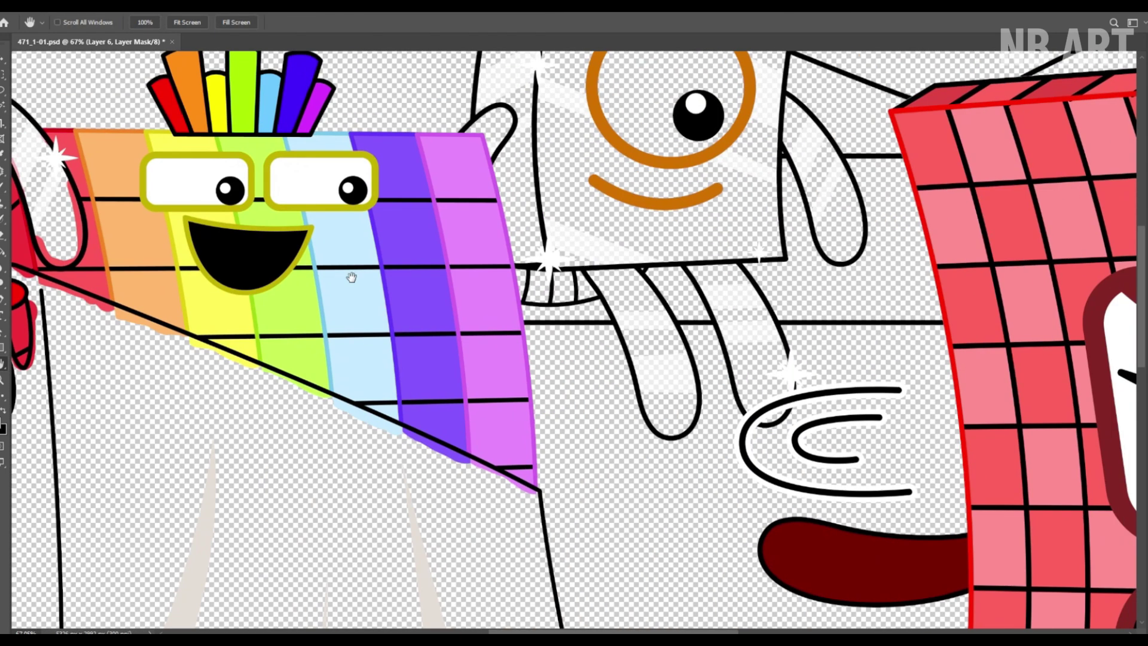
Paint the large draped cloth covering the rainbow block white, including its narrow folded edge, and save the document.
{"action": "left_click_drag", "start_coordinate": [521, 283], "coordinate": [547, 285]}
{"action": "left_click_drag", "start_coordinate": [655, 281], "coordinate": [641, 277]}
{"action": "mouse_move", "coordinate": [520, 239]}
{"action": "left_mouse_down"}
{"action": "mouse_move", "coordinate": [382, 257]}
{"action": "mouse_move", "coordinate": [568, 263]}
{"action": "left_mouse_up"}
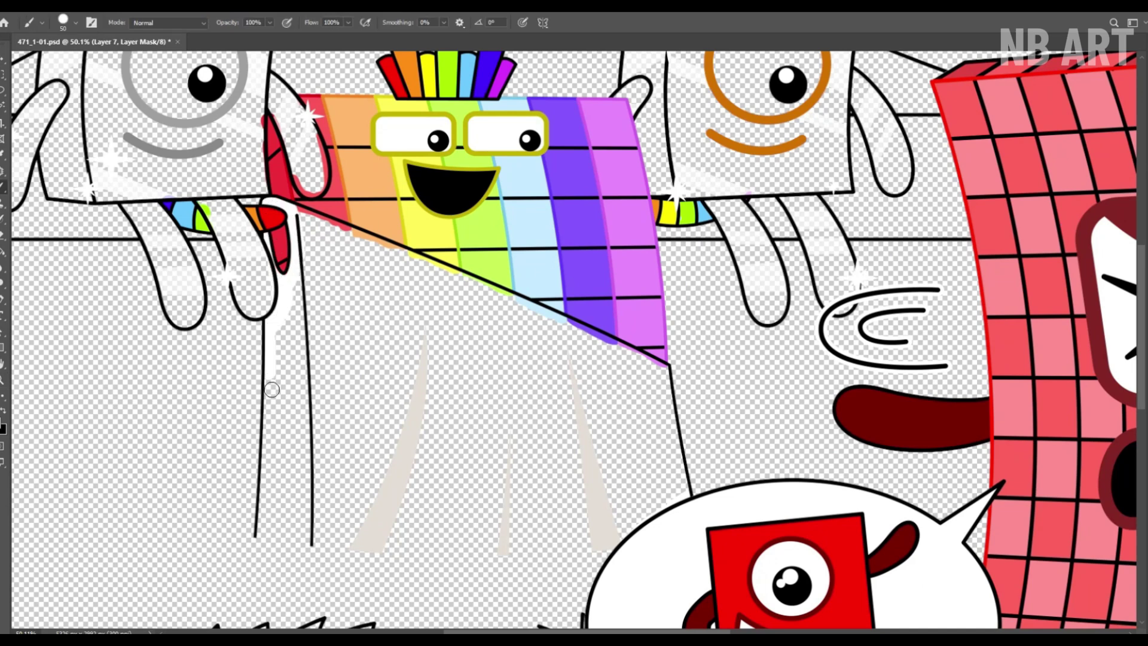
{"action": "mouse_move", "coordinate": [271, 390]}
{"action": "left_mouse_down"}
{"action": "mouse_move", "coordinate": [298, 466]}
{"action": "mouse_move", "coordinate": [258, 536]}
{"action": "left_mouse_up"}
{"action": "left_click_drag", "start_coordinate": [295, 482], "coordinate": [317, 343]}
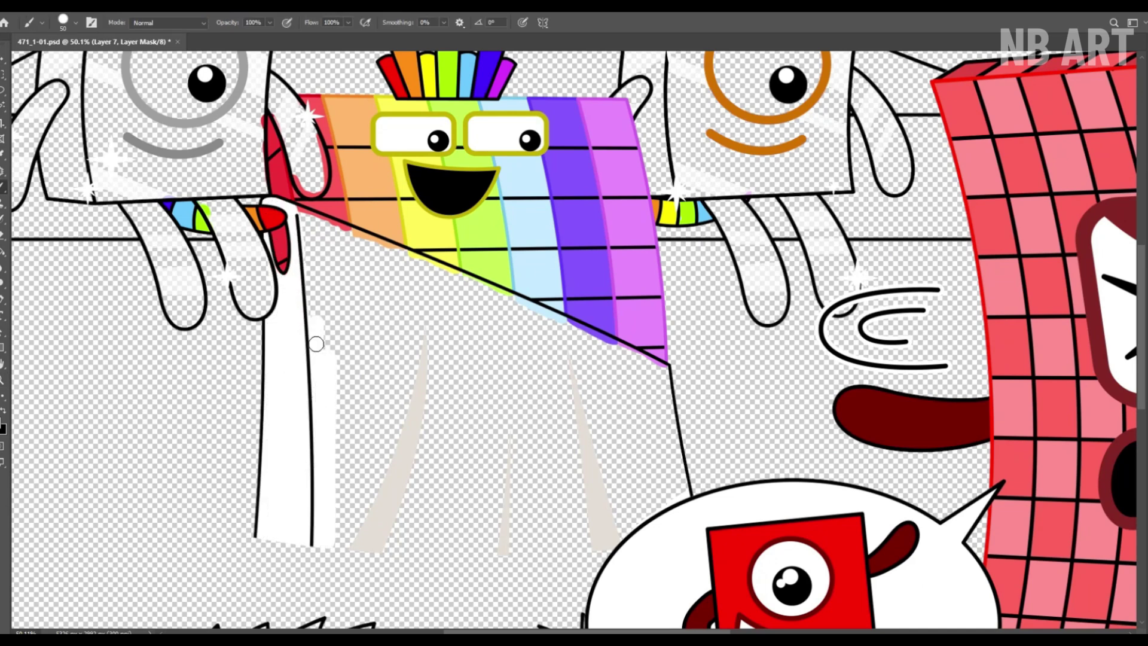
{"action": "mouse_move", "coordinate": [324, 287]}
{"action": "left_mouse_down"}
{"action": "mouse_move", "coordinate": [332, 275]}
{"action": "mouse_move", "coordinate": [379, 361]}
{"action": "mouse_move", "coordinate": [510, 313]}
{"action": "mouse_move", "coordinate": [469, 381]}
{"action": "mouse_move", "coordinate": [604, 353]}
{"action": "mouse_move", "coordinate": [617, 435]}
{"action": "mouse_move", "coordinate": [610, 500]}
{"action": "mouse_move", "coordinate": [692, 496]}
{"action": "mouse_move", "coordinate": [456, 554]}
{"action": "mouse_move", "coordinate": [350, 515]}
{"action": "mouse_move", "coordinate": [374, 522]}
{"action": "mouse_move", "coordinate": [449, 481]}
{"action": "mouse_move", "coordinate": [545, 507]}
{"action": "mouse_move", "coordinate": [441, 533]}
{"action": "left_mouse_up"}
{"action": "key", "text": "z"}
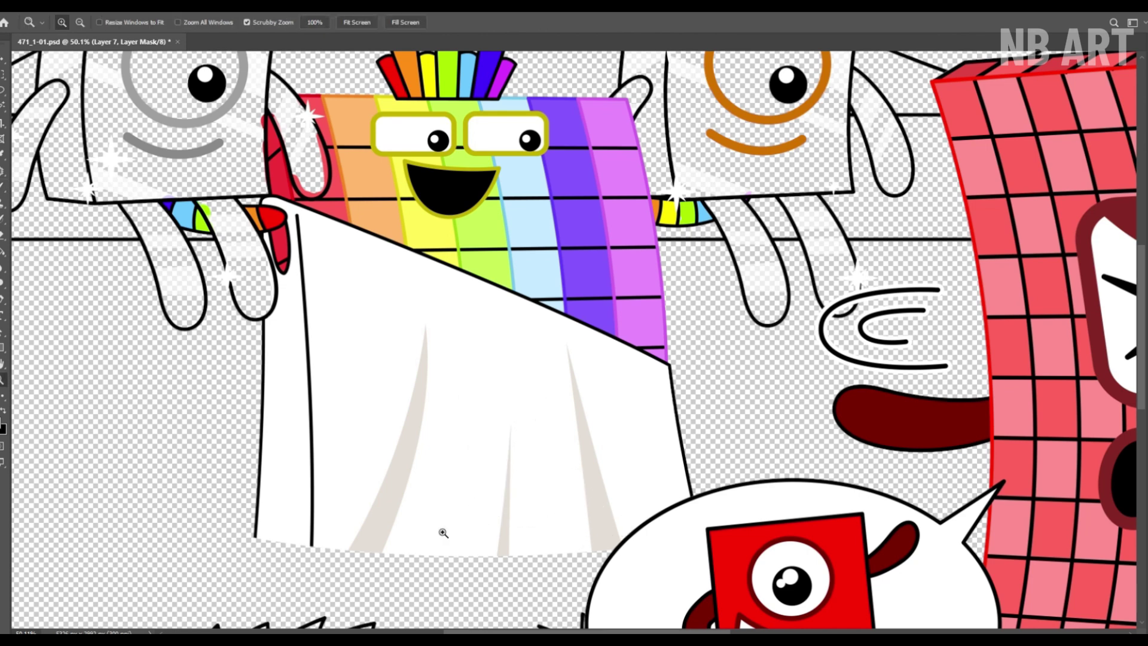
{"action": "key", "text": "ctrl+0"}
{"action": "left_click", "coordinate": [356, 22]}
{"action": "key", "text": "ctrl+s"}
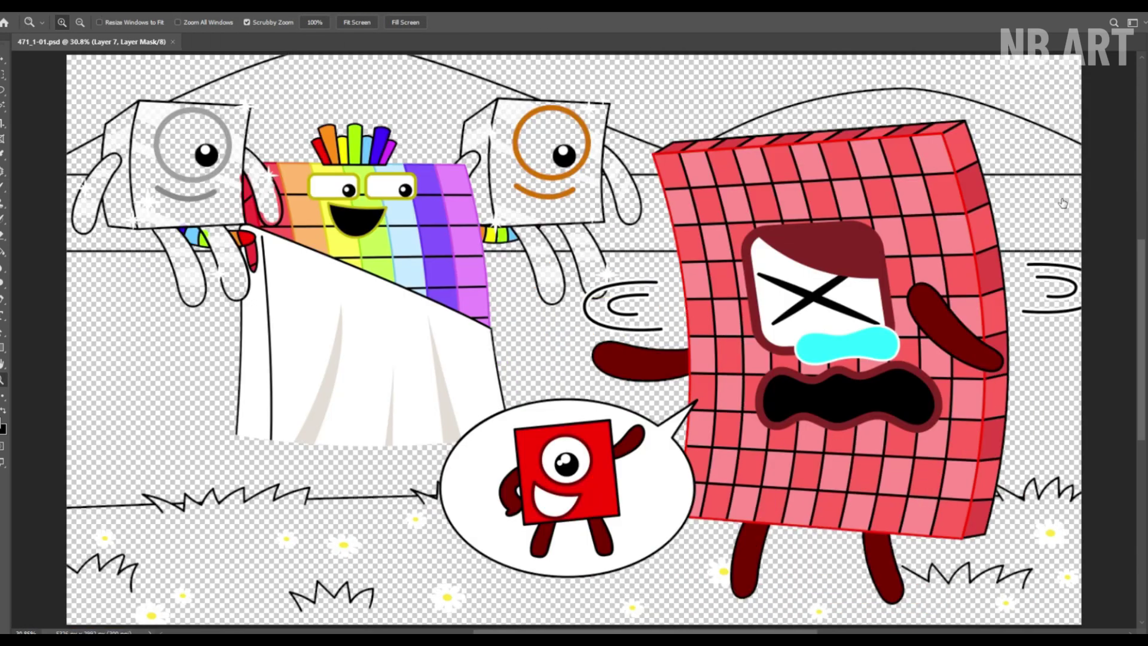
Fill the silver block's front face with light gray out to its outlines.
{"action": "key", "text": "b"}
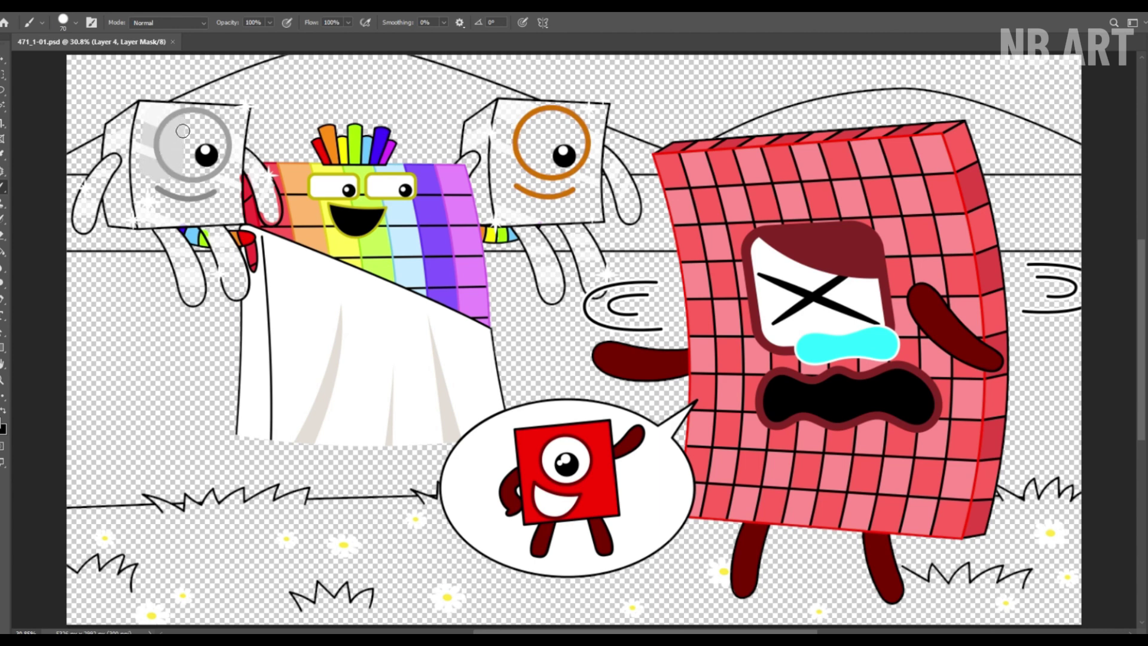
{"action": "left_click_drag", "start_coordinate": [187, 180], "coordinate": [168, 211]}
{"action": "key", "text": "ctrl+space"}
{"action": "left_click_drag", "start_coordinate": [146, 154], "coordinate": [179, 154]}
{"action": "key", "text": "space"}
{"action": "left_click_drag", "start_coordinate": [179, 154], "coordinate": [359, 266]}
{"action": "key", "text": "["}
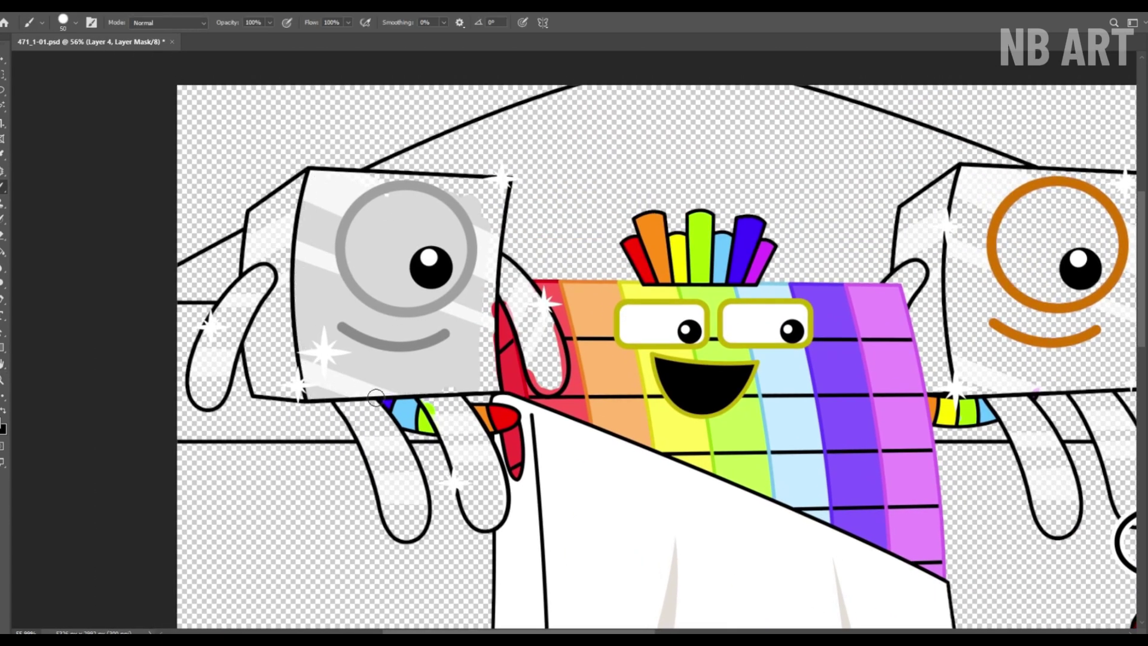
{"action": "mouse_move", "coordinate": [500, 203]}
{"action": "left_mouse_down"}
{"action": "mouse_move", "coordinate": [402, 199]}
{"action": "mouse_move", "coordinate": [389, 245]}
{"action": "mouse_move", "coordinate": [431, 324]}
{"action": "mouse_move", "coordinate": [407, 226]}
{"action": "mouse_move", "coordinate": [445, 305]}
{"action": "left_mouse_up"}
Paint the inside of the silver block's round eye white and save the document.
{"action": "key", "text": "ctrl+space"}
{"action": "key", "text": "alt+["}
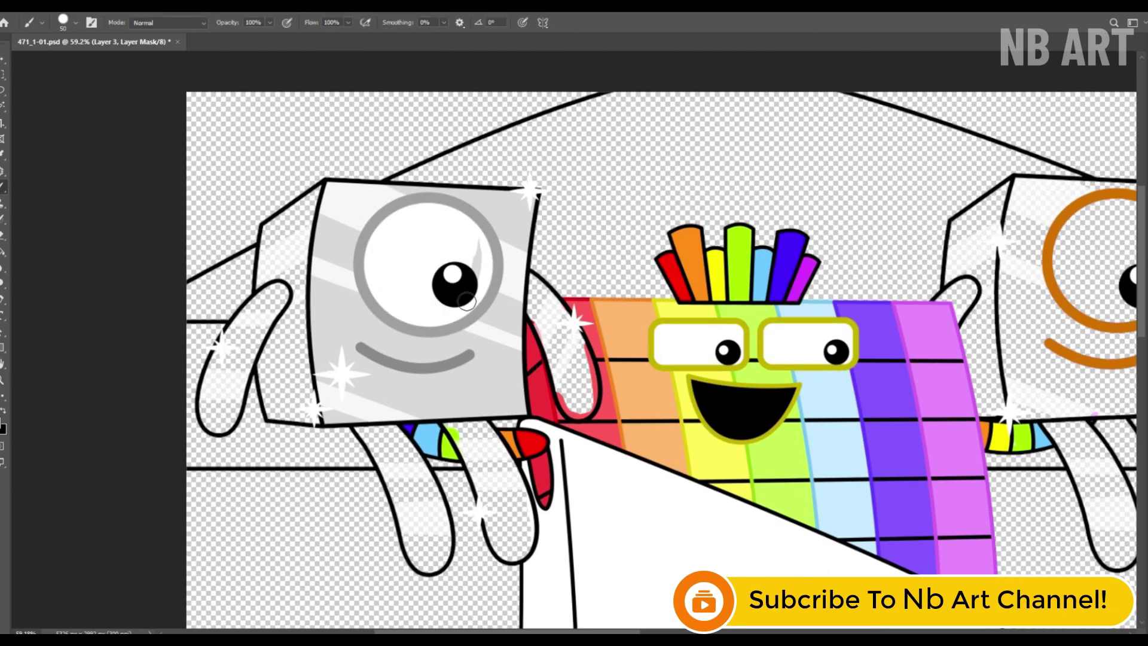
{"action": "key", "text": "space"}
{"action": "left_click_drag", "start_coordinate": [369, 324], "coordinate": [442, 347]}
{"action": "key", "text": "ctrl+0"}
{"action": "key", "text": "ctrl+s"}
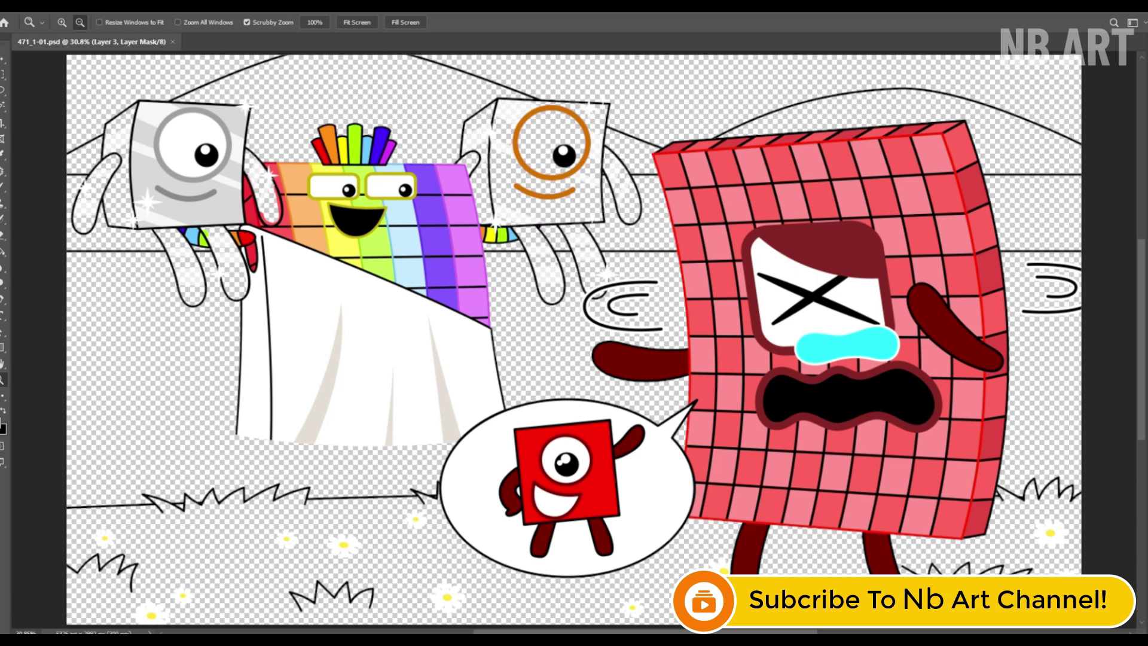
Paint both arms and both legs of the silver block in striped dark gray.
{"action": "key", "text": "b"}
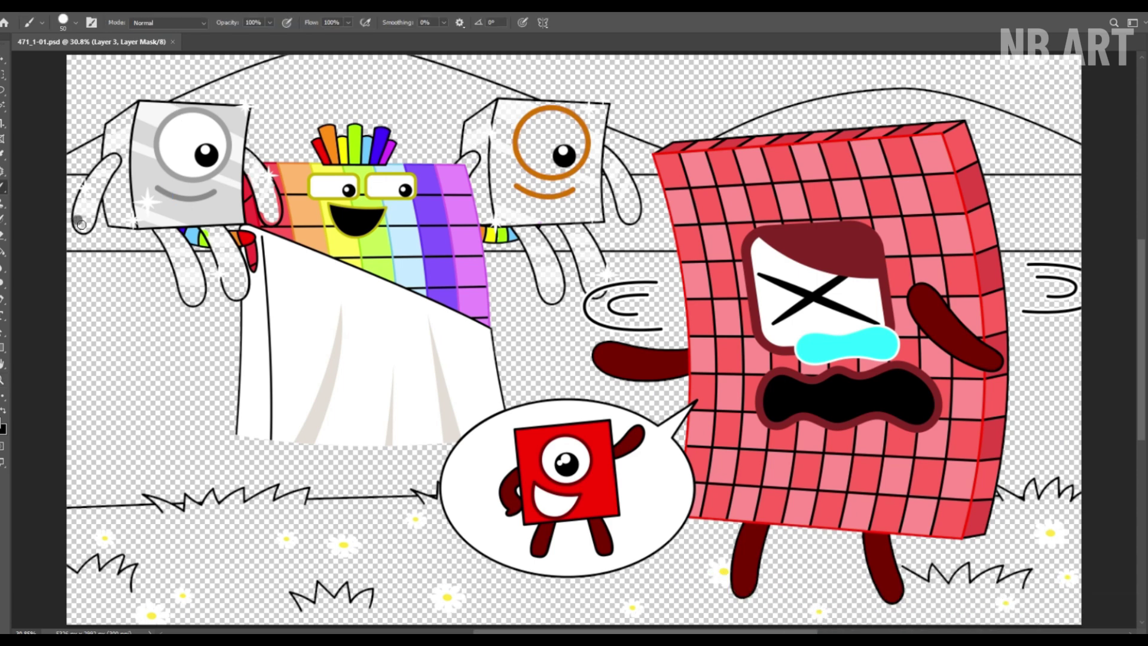
{"action": "left_click_drag", "start_coordinate": [96, 188], "coordinate": [105, 168]}
{"action": "left_click_drag", "start_coordinate": [103, 169], "coordinate": [179, 165], "text": "ctrl"}
{"action": "left_click_drag", "start_coordinate": [143, 170], "coordinate": [228, 239]}
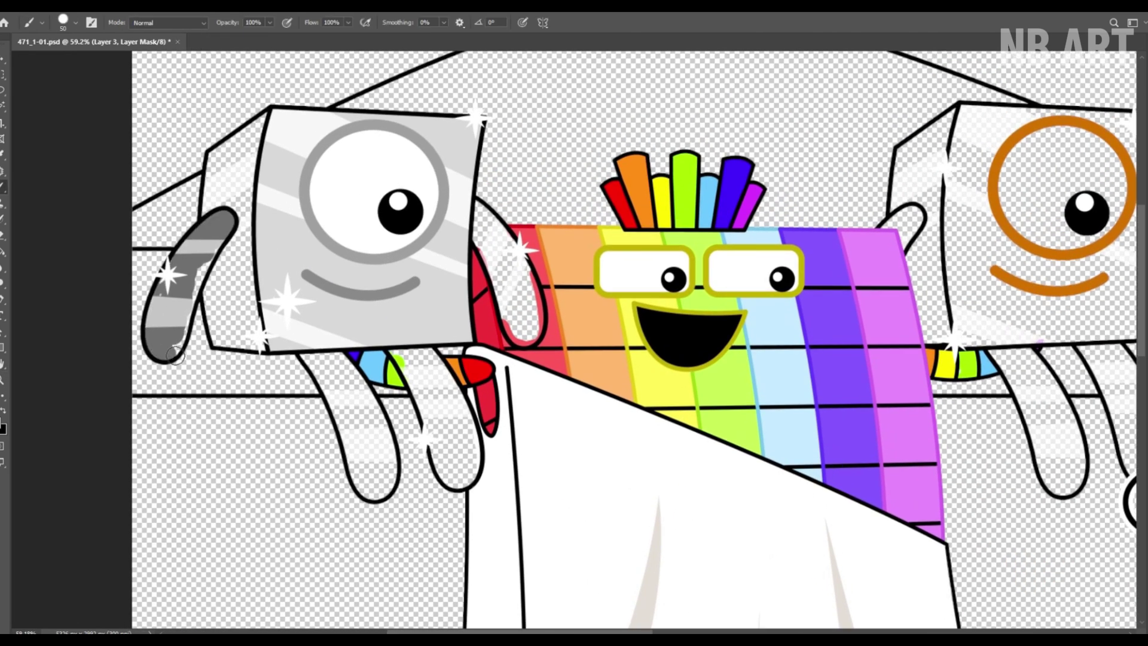
{"action": "mouse_move", "coordinate": [486, 213]}
{"action": "left_mouse_down"}
{"action": "mouse_move", "coordinate": [516, 322]}
{"action": "mouse_move", "coordinate": [526, 298]}
{"action": "mouse_move", "coordinate": [536, 337]}
{"action": "left_mouse_up"}
{"action": "left_click_drag", "start_coordinate": [479, 371], "coordinate": [556, 275]}
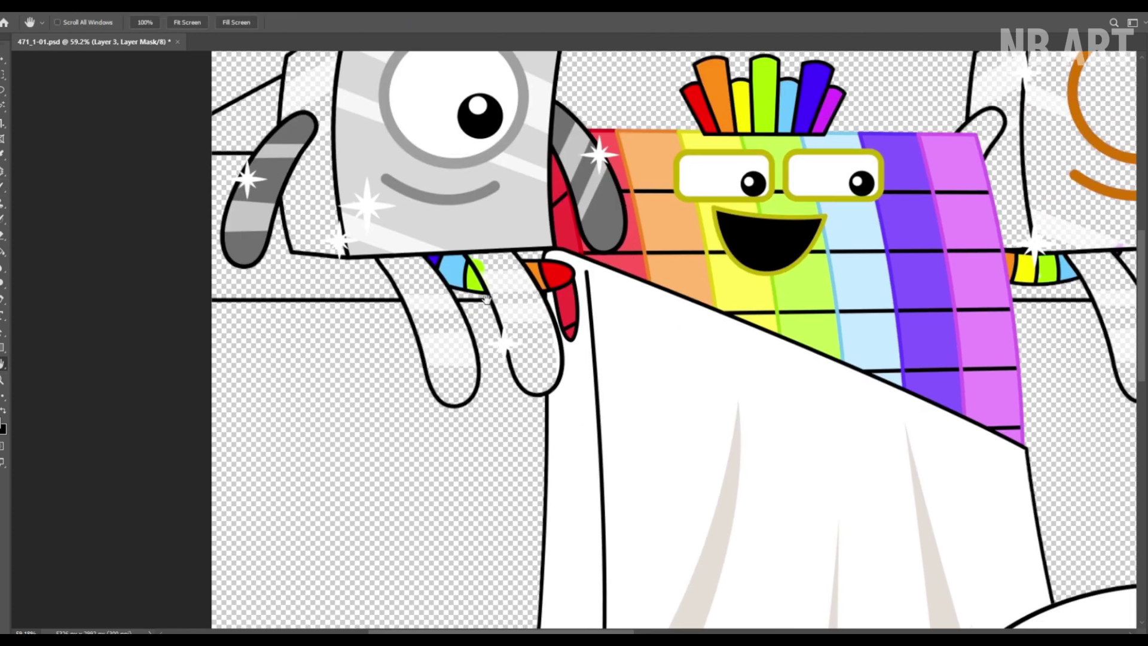
{"action": "mouse_move", "coordinate": [387, 263]}
{"action": "left_mouse_down"}
{"action": "mouse_move", "coordinate": [444, 401]}
{"action": "mouse_move", "coordinate": [412, 266]}
{"action": "mouse_move", "coordinate": [445, 388]}
{"action": "left_mouse_up"}
{"action": "mouse_move", "coordinate": [476, 266]}
{"action": "left_mouse_down"}
{"action": "mouse_move", "coordinate": [520, 321]}
{"action": "mouse_move", "coordinate": [535, 368]}
{"action": "left_mouse_up"}
Shade the silver block's narrow side face medium gray and save the document.
{"action": "left_click_drag", "start_coordinate": [449, 223], "coordinate": [514, 391]}
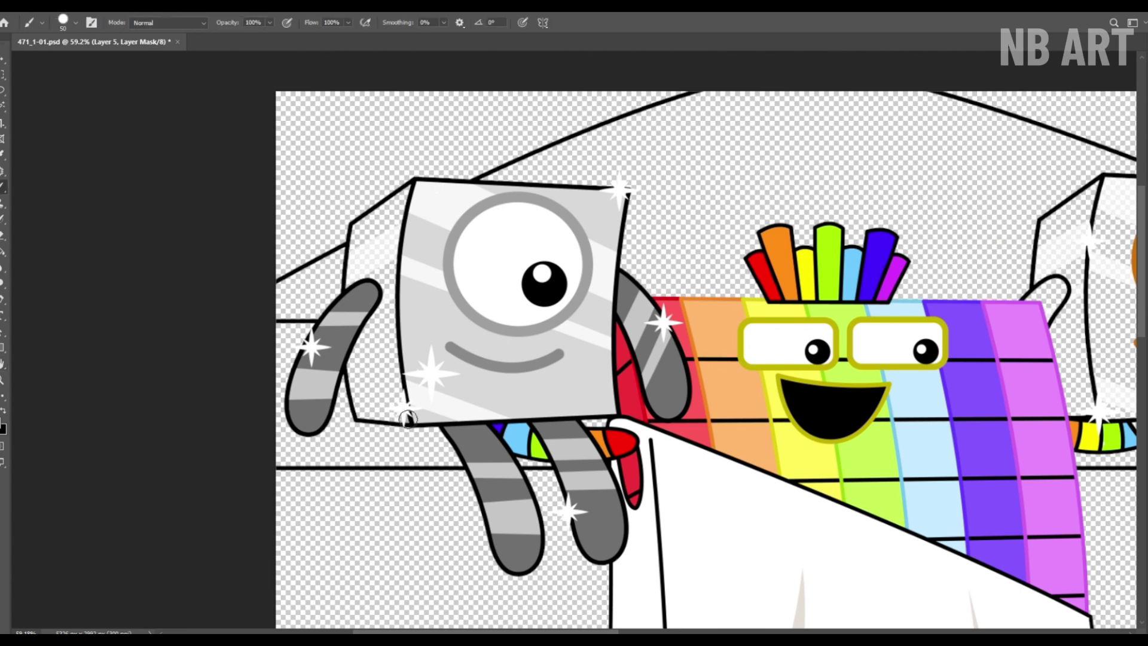
{"action": "mouse_move", "coordinate": [406, 418]}
{"action": "left_mouse_down"}
{"action": "mouse_move", "coordinate": [388, 320]}
{"action": "mouse_move", "coordinate": [417, 197]}
{"action": "mouse_move", "coordinate": [393, 243]}
{"action": "mouse_move", "coordinate": [322, 239]}
{"action": "left_mouse_up"}
{"action": "key", "text": "z"}
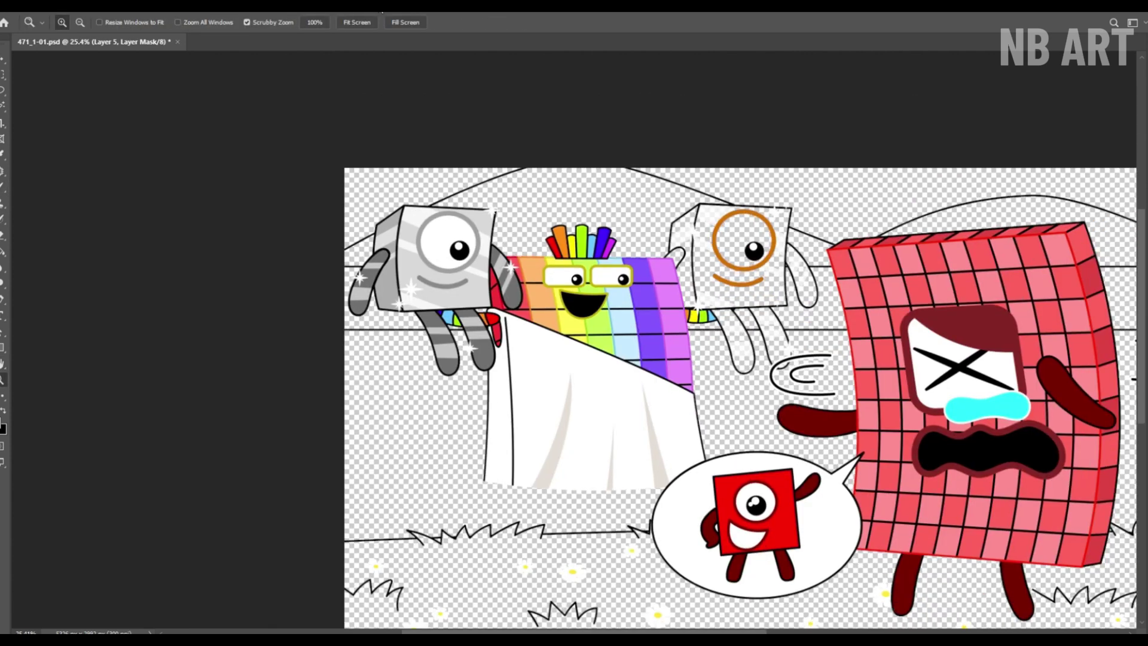
{"action": "key", "text": "ctrl+0"}
{"action": "key", "text": "ctrl+s"}
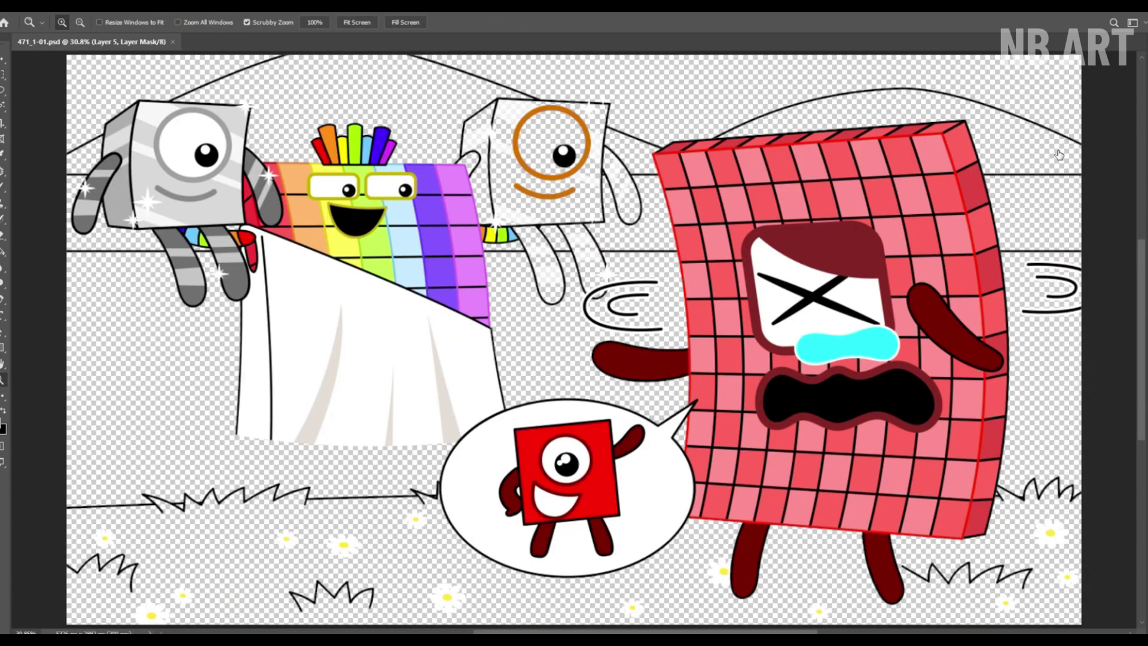
Fill the gold block's front face with golden yellow out to its outlines.
{"action": "left_click", "coordinate": [1057, 155]}
{"action": "key", "text": "b"}
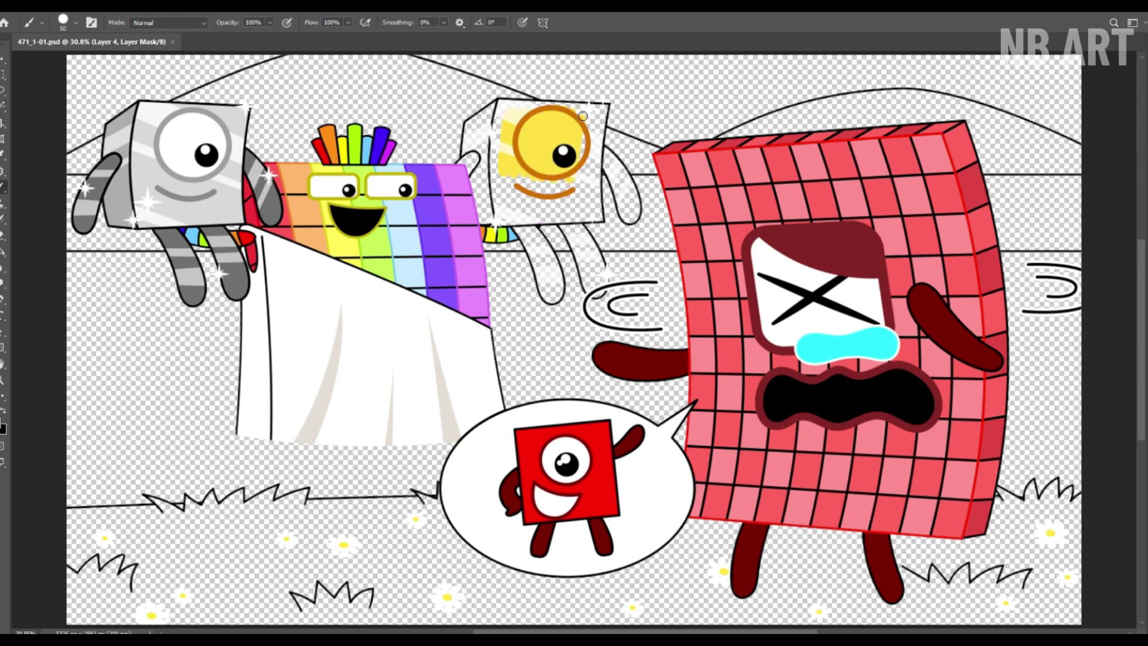
{"action": "left_click_drag", "start_coordinate": [534, 201], "coordinate": [507, 206]}
{"action": "key", "text": "z"}
{"action": "left_click_drag", "start_coordinate": [535, 121], "coordinate": [568, 128]}
{"action": "left_click_drag", "start_coordinate": [539, 157], "coordinate": [450, 249]}
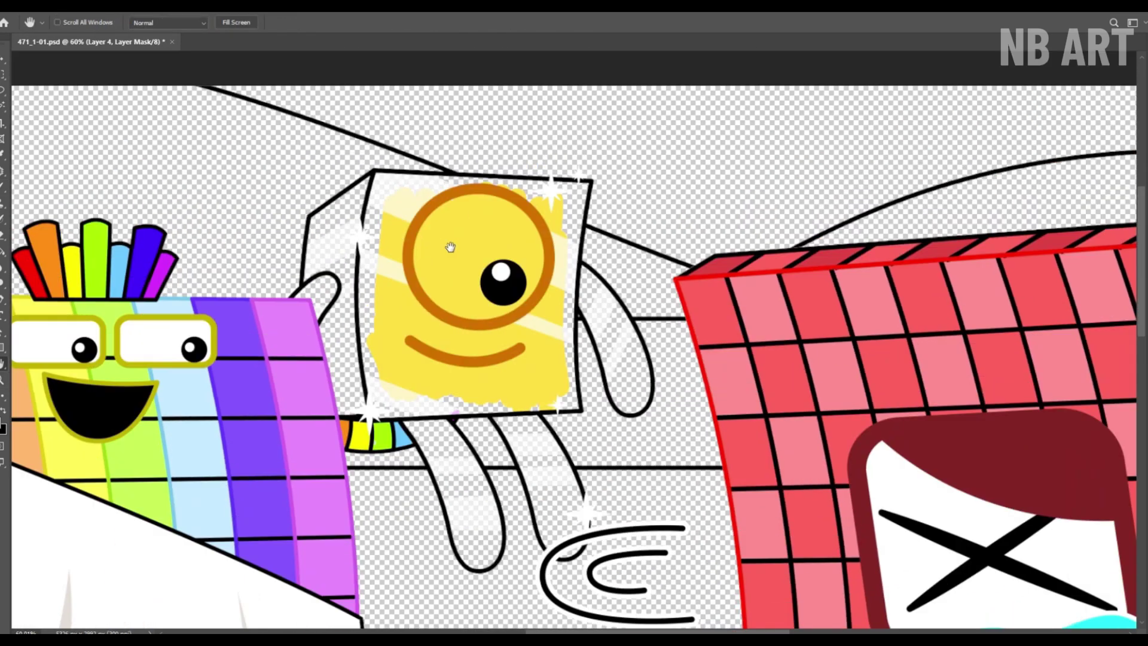
{"action": "key", "text": "b"}
{"action": "left_click_drag", "start_coordinate": [520, 184], "coordinate": [457, 203]}
{"action": "left_click_drag", "start_coordinate": [592, 206], "coordinate": [578, 410]}
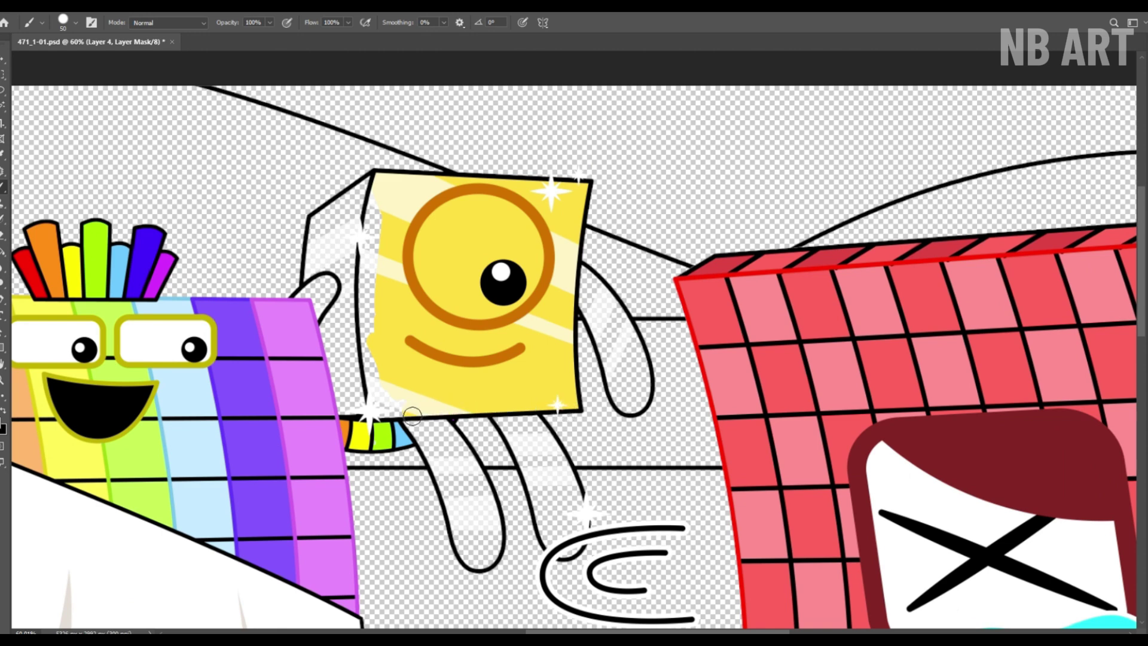
{"action": "left_click_drag", "start_coordinate": [412, 416], "coordinate": [379, 207]}
Paint the gold block's round eye white and its arms and legs golden yellow.
{"action": "key", "text": "z"}
{"action": "mouse_move", "coordinate": [439, 297]}
{"action": "left_mouse_down"}
{"action": "mouse_move", "coordinate": [410, 294]}
{"action": "mouse_move", "coordinate": [426, 296]}
{"action": "left_mouse_up"}
{"action": "left_click", "coordinate": [1143, 170]}
{"action": "key", "text": "b"}
{"action": "mouse_move", "coordinate": [442, 220]}
{"action": "left_mouse_down"}
{"action": "mouse_move", "coordinate": [495, 314]}
{"action": "mouse_move", "coordinate": [456, 223]}
{"action": "mouse_move", "coordinate": [508, 268]}
{"action": "mouse_move", "coordinate": [559, 283]}
{"action": "mouse_move", "coordinate": [628, 418]}
{"action": "mouse_move", "coordinate": [625, 370]}
{"action": "left_mouse_up"}
{"action": "key", "text": "z"}
{"action": "key", "text": "b"}
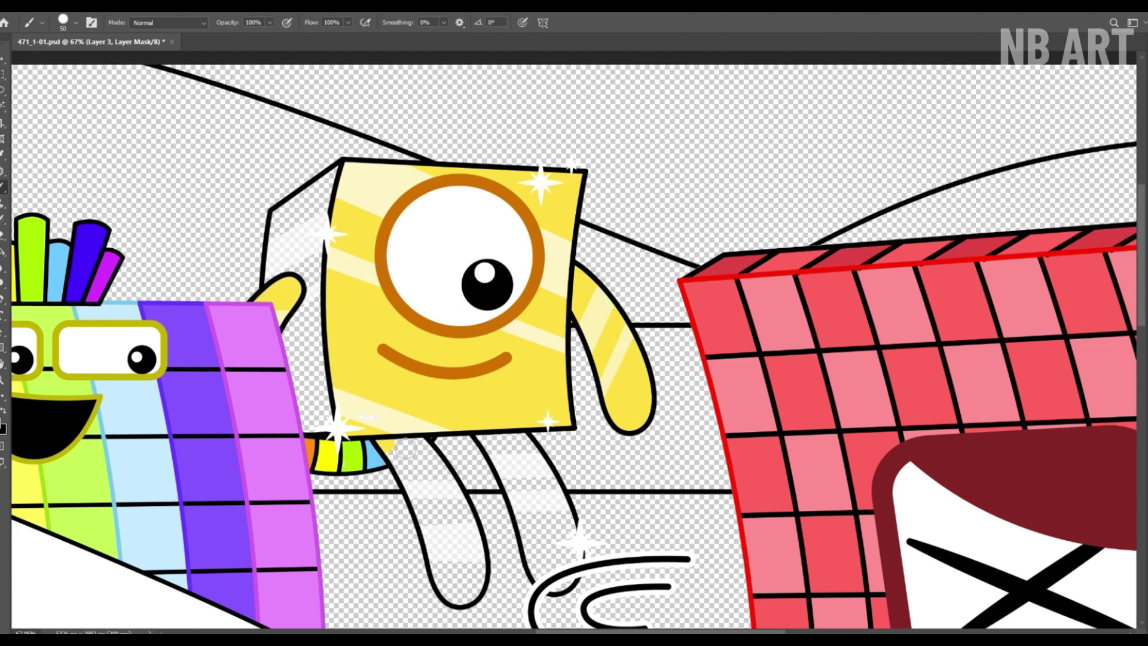
{"action": "mouse_move", "coordinate": [407, 448]}
{"action": "left_mouse_down"}
{"action": "mouse_move", "coordinate": [457, 583]}
{"action": "mouse_move", "coordinate": [419, 464]}
{"action": "left_mouse_up"}
{"action": "left_click_drag", "start_coordinate": [548, 584], "coordinate": [558, 522]}
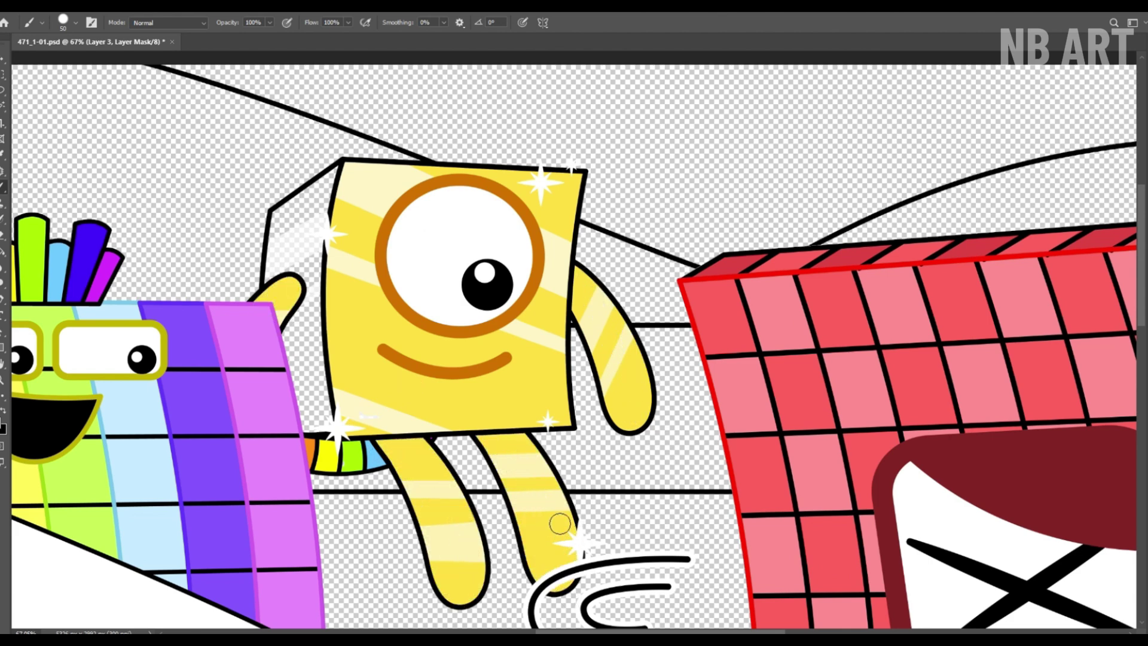
Shade the gold block's narrow side face golden orange and save the document.
{"action": "key", "text": "space"}
{"action": "left_click_drag", "start_coordinate": [924, 152], "coordinate": [1038, 205]}
{"action": "left_click_drag", "start_coordinate": [447, 228], "coordinate": [404, 268]}
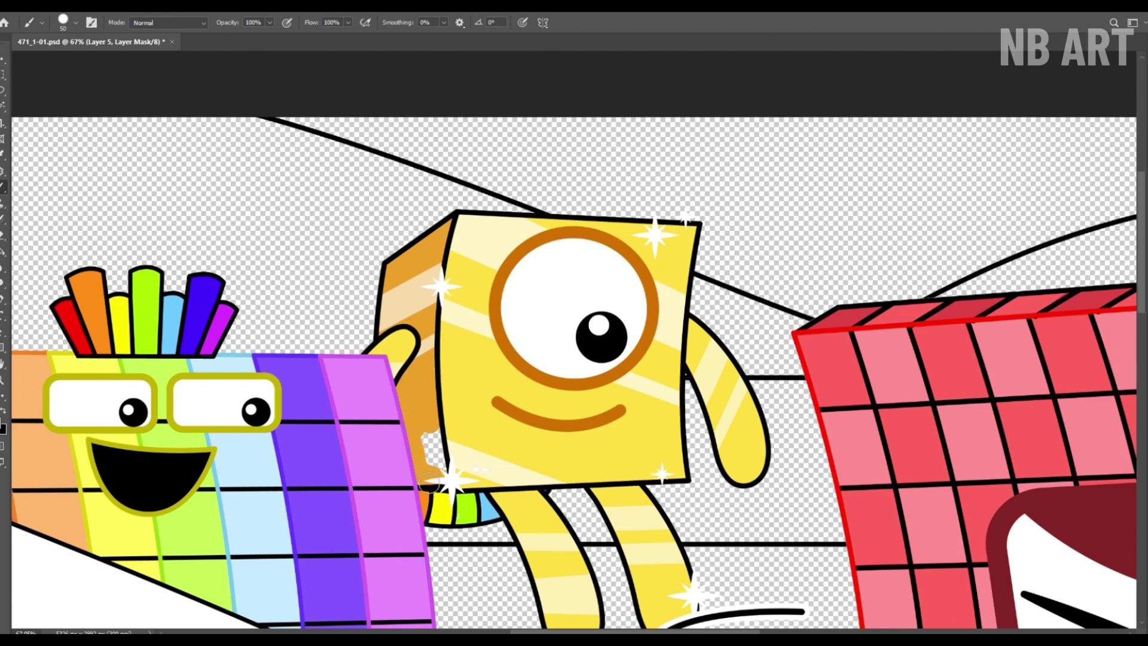
{"action": "key", "text": "z"}
{"action": "key", "text": "ctrl+0"}
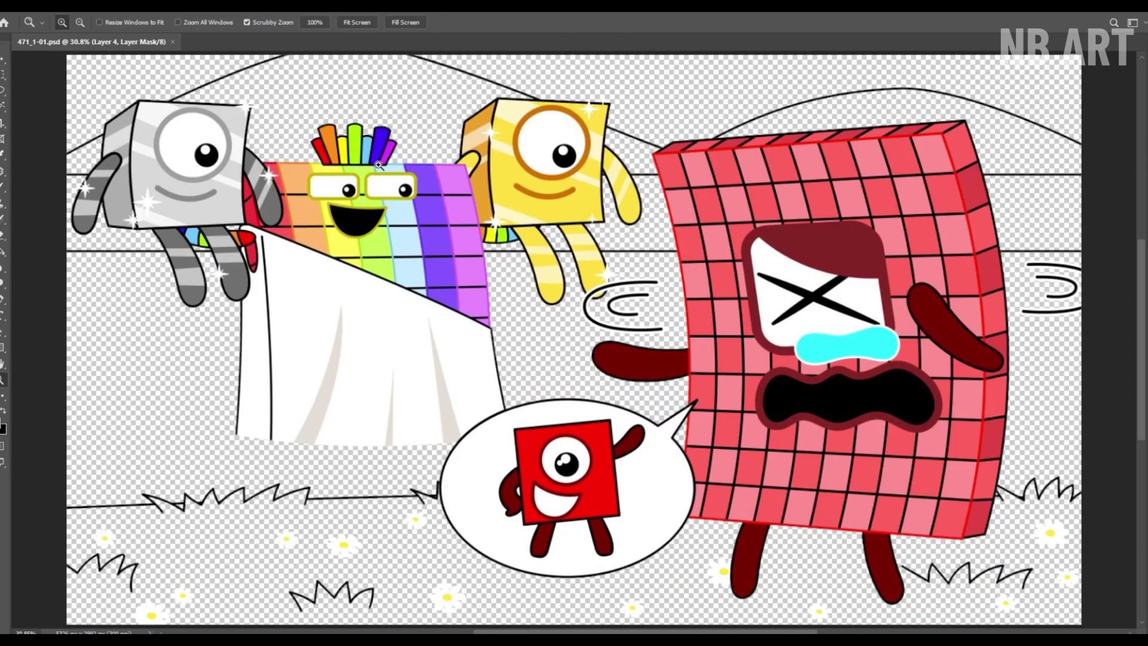
Paint the distant grass strip bright green around and behind the silver block.
{"action": "left_click", "coordinate": [1061, 297]}
{"action": "key", "text": "b"}
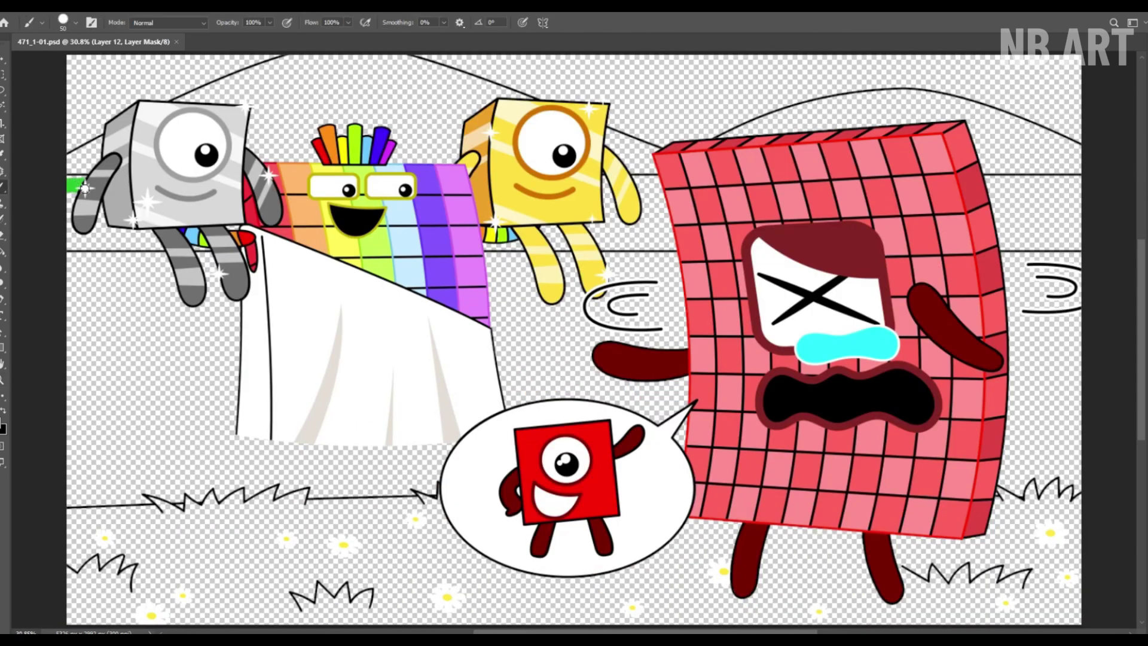
{"action": "key", "text": "ctrl+space"}
{"action": "left_click_drag", "start_coordinate": [121, 236], "coordinate": [197, 239]}
{"action": "left_click_drag", "start_coordinate": [197, 240], "coordinate": [389, 267]}
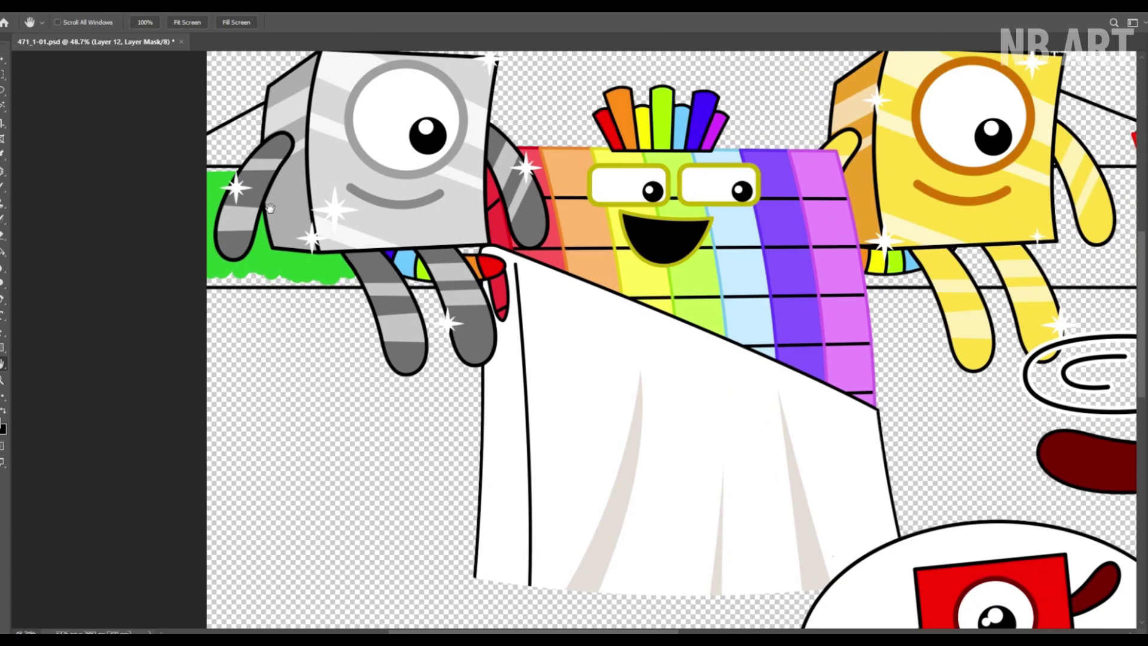
{"action": "left_click_drag", "start_coordinate": [226, 174], "coordinate": [266, 275]}
{"action": "left_click_drag", "start_coordinate": [412, 285], "coordinate": [498, 253]}
Extend the bright green of the distant grass strip past the gold and red blocks to the canvas's far edge.
{"action": "key", "text": "ctrl+space"}
{"action": "left_click_drag", "start_coordinate": [389, 218], "coordinate": [359, 218]}
{"action": "mouse_move", "coordinate": [846, 242]}
{"action": "left_mouse_down"}
{"action": "mouse_move", "coordinate": [294, 293]}
{"action": "mouse_move", "coordinate": [322, 289]}
{"action": "mouse_move", "coordinate": [303, 272]}
{"action": "left_mouse_up"}
{"action": "key", "text": "bracketright"}
{"action": "key", "text": "bracketright"}
{"action": "key", "text": "bracketright"}
{"action": "left_click_drag", "start_coordinate": [448, 289], "coordinate": [170, 324]}
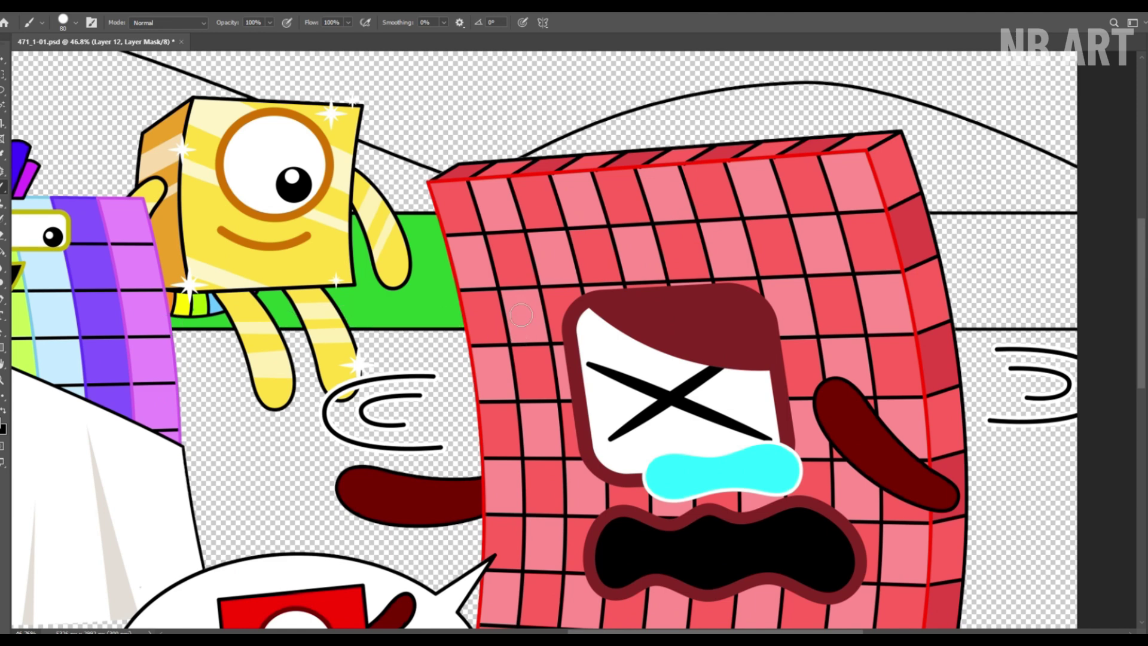
{"action": "key", "text": "space"}
{"action": "left_click_drag", "start_coordinate": [825, 287], "coordinate": [540, 285]}
{"action": "mouse_move", "coordinate": [648, 221]}
{"action": "left_mouse_down"}
{"action": "mouse_move", "coordinate": [812, 258]}
{"action": "mouse_move", "coordinate": [795, 322]}
{"action": "mouse_move", "coordinate": [702, 351]}
{"action": "left_mouse_up"}
{"action": "key", "text": "ctrl+space"}
{"action": "left_click_drag", "start_coordinate": [654, 333], "coordinate": [636, 330]}
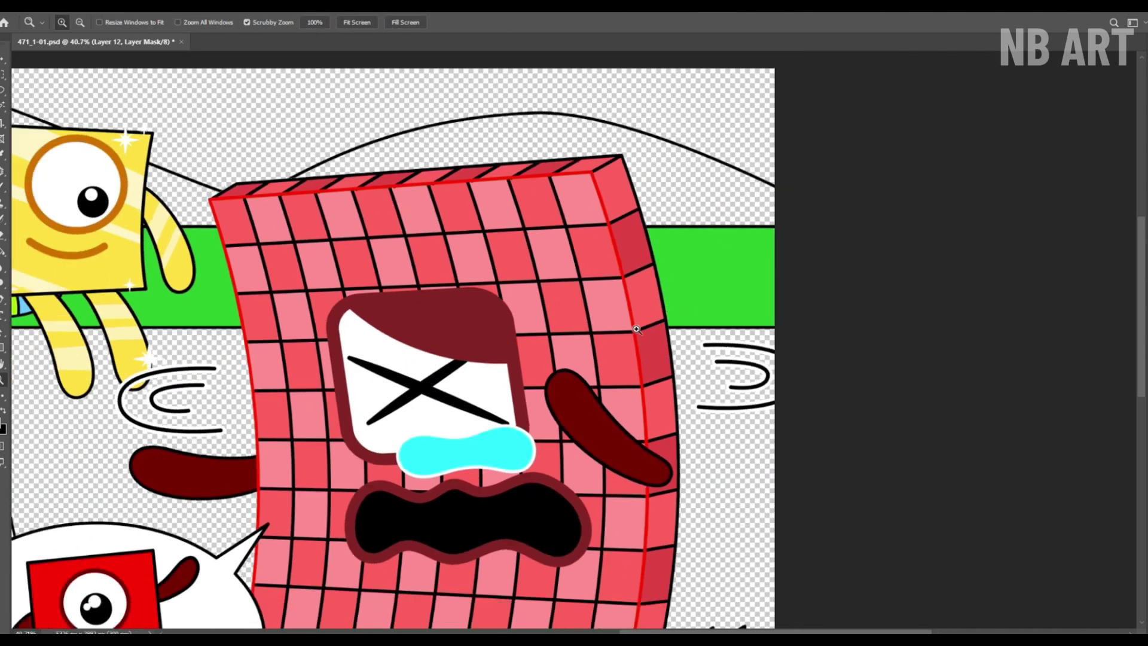
Paint the foreground grass bright green around the big red block's legs.
{"action": "key", "text": "space"}
{"action": "left_click_drag", "start_coordinate": [669, 538], "coordinate": [718, 223]}
{"action": "key", "text": "ctrl+space"}
{"action": "left_click_drag", "start_coordinate": [773, 329], "coordinate": [798, 328]}
{"action": "left_click_drag", "start_coordinate": [836, 321], "coordinate": [783, 318]}
{"action": "mouse_move", "coordinate": [696, 379]}
{"action": "left_mouse_down"}
{"action": "mouse_move", "coordinate": [719, 442]}
{"action": "mouse_move", "coordinate": [797, 467]}
{"action": "mouse_move", "coordinate": [835, 547]}
{"action": "mouse_move", "coordinate": [658, 537]}
{"action": "mouse_move", "coordinate": [597, 461]}
{"action": "mouse_move", "coordinate": [548, 499]}
{"action": "mouse_move", "coordinate": [455, 499]}
{"action": "left_mouse_up"}
{"action": "key", "text": "space"}
{"action": "left_click_drag", "start_coordinate": [442, 471], "coordinate": [776, 465]}
Fill the remaining foreground grass bright green beneath the speech bubble and cloth out to the canvas edge, and save.
{"action": "key", "text": "]"}
{"action": "mouse_move", "coordinate": [792, 508]}
{"action": "left_mouse_down"}
{"action": "mouse_move", "coordinate": [729, 405]}
{"action": "mouse_move", "coordinate": [785, 512]}
{"action": "mouse_move", "coordinate": [741, 450]}
{"action": "left_mouse_up"}
{"action": "key", "text": "]"}
{"action": "key", "text": "]"}
{"action": "mouse_move", "coordinate": [700, 370]}
{"action": "left_mouse_down"}
{"action": "mouse_move", "coordinate": [638, 365]}
{"action": "mouse_move", "coordinate": [523, 551]}
{"action": "mouse_move", "coordinate": [428, 422]}
{"action": "left_mouse_up"}
{"action": "key", "text": "space"}
{"action": "left_click_drag", "start_coordinate": [397, 416], "coordinate": [856, 425]}
{"action": "mouse_move", "coordinate": [859, 445]}
{"action": "left_mouse_down"}
{"action": "mouse_move", "coordinate": [867, 459]}
{"action": "mouse_move", "coordinate": [750, 472]}
{"action": "mouse_move", "coordinate": [622, 333]}
{"action": "mouse_move", "coordinate": [622, 441]}
{"action": "left_mouse_up"}
{"action": "mouse_move", "coordinate": [547, 339]}
{"action": "left_mouse_down"}
{"action": "mouse_move", "coordinate": [757, 357]}
{"action": "mouse_move", "coordinate": [774, 559]}
{"action": "mouse_move", "coordinate": [646, 508]}
{"action": "mouse_move", "coordinate": [615, 333]}
{"action": "mouse_move", "coordinate": [542, 548]}
{"action": "mouse_move", "coordinate": [470, 374]}
{"action": "left_mouse_up"}
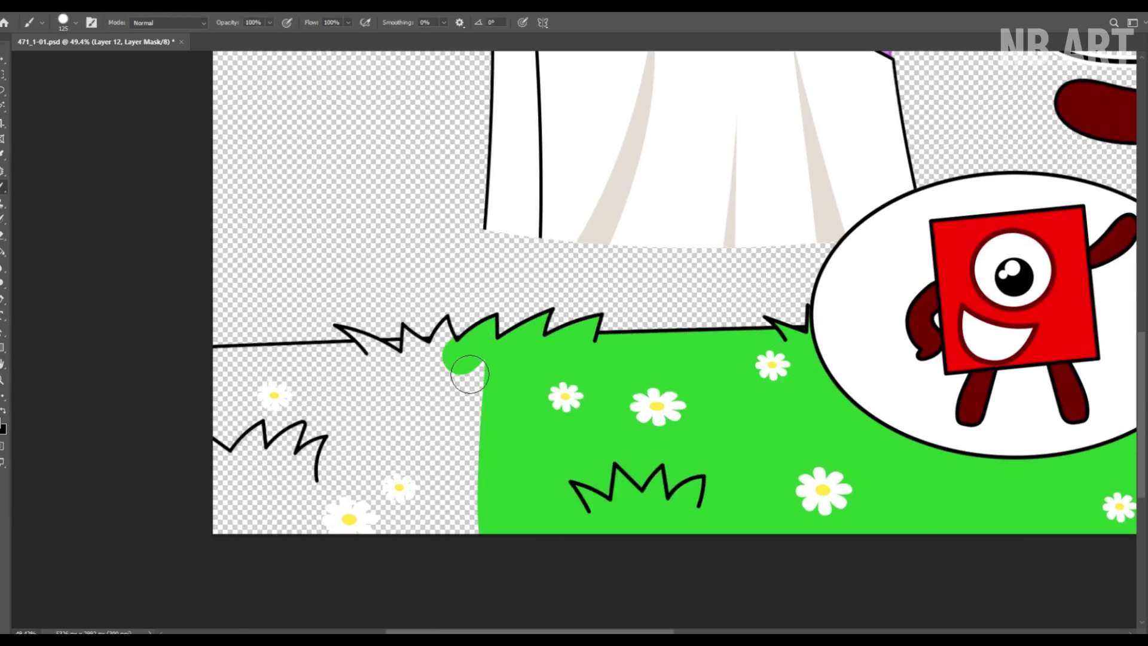
{"action": "mouse_move", "coordinate": [394, 403]}
{"action": "left_mouse_down"}
{"action": "mouse_move", "coordinate": [500, 492]}
{"action": "mouse_move", "coordinate": [269, 568]}
{"action": "mouse_move", "coordinate": [339, 550]}
{"action": "left_mouse_up"}
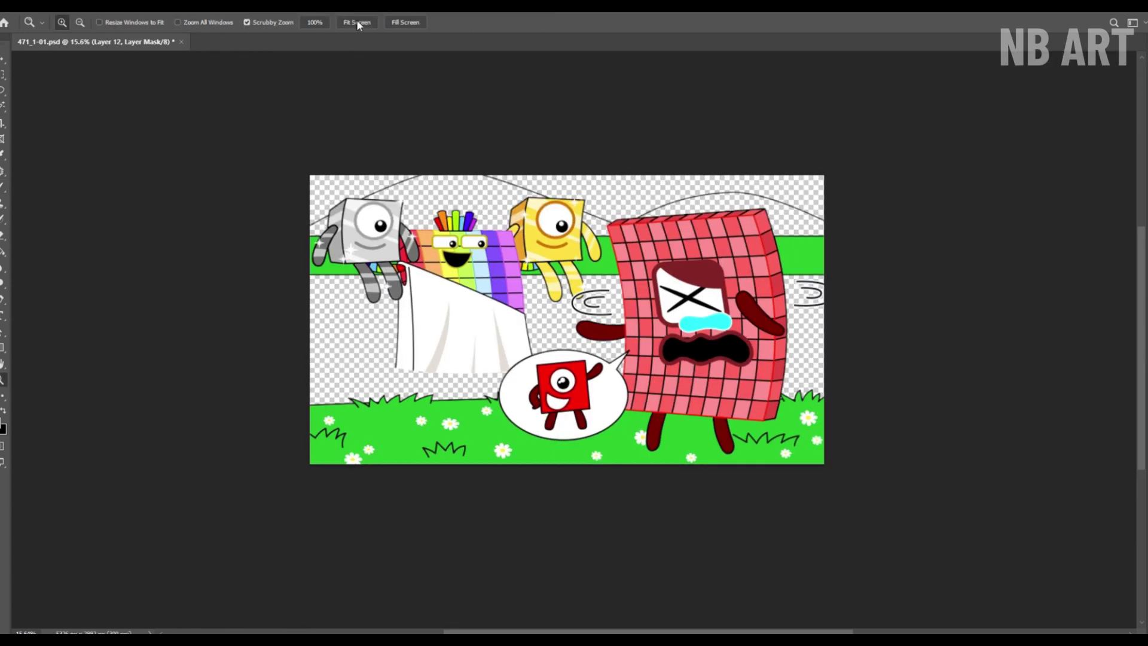
{"action": "left_click", "coordinate": [357, 22]}
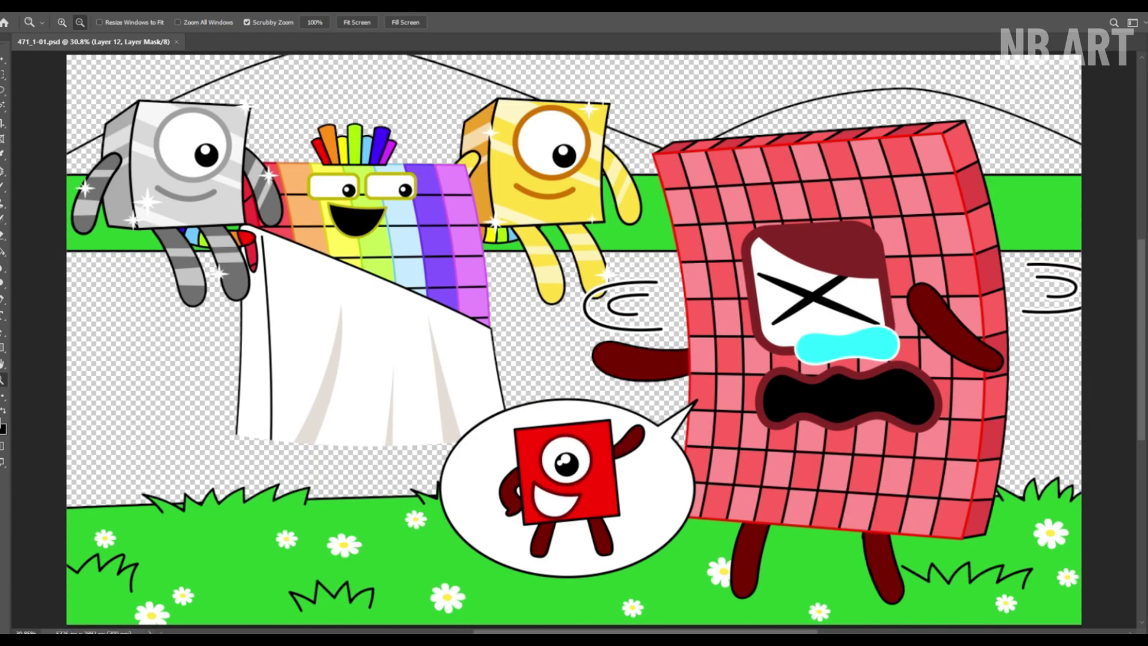
Paint both background hills pale lavender behind the blocks and save the document.
{"action": "mouse_move", "coordinate": [78, 158]}
{"action": "left_mouse_down"}
{"action": "mouse_move", "coordinate": [215, 90]}
{"action": "mouse_move", "coordinate": [380, 122]}
{"action": "mouse_move", "coordinate": [407, 108]}
{"action": "mouse_move", "coordinate": [382, 254]}
{"action": "left_mouse_up"}
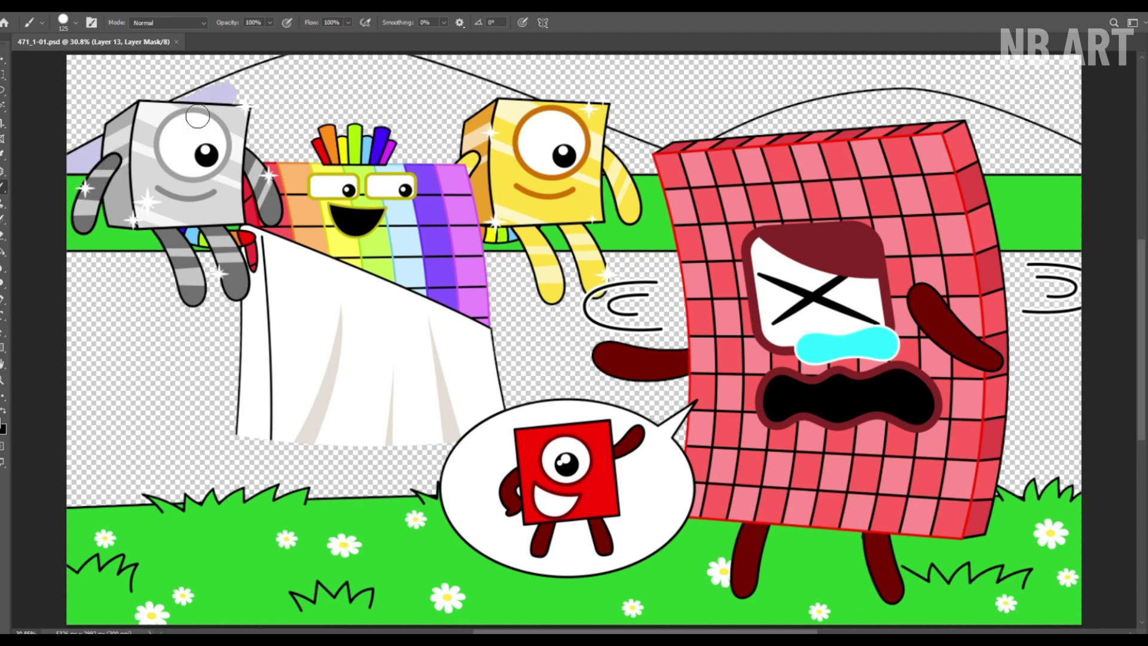
{"action": "scroll", "coordinate": [364, 110], "scroll_direction": "up", "scroll_amount": 4}
{"action": "key", "text": "bracketleft"}
{"action": "key", "text": "bracketleft"}
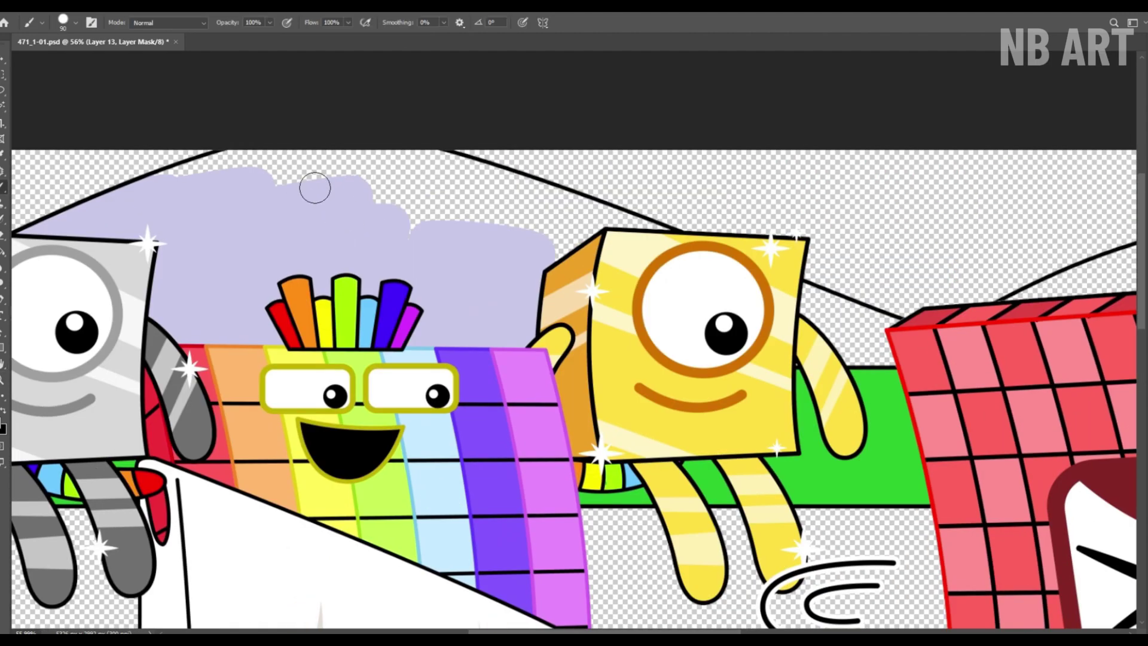
{"action": "left_click_drag", "start_coordinate": [253, 158], "coordinate": [469, 231]}
{"action": "mouse_move", "coordinate": [419, 182]}
{"action": "left_mouse_down"}
{"action": "mouse_move", "coordinate": [558, 213]}
{"action": "mouse_move", "coordinate": [164, 171]}
{"action": "left_mouse_up"}
{"action": "mouse_move", "coordinate": [572, 308]}
{"action": "left_mouse_down"}
{"action": "mouse_move", "coordinate": [516, 292]}
{"action": "mouse_move", "coordinate": [194, 343]}
{"action": "left_mouse_up"}
{"action": "mouse_move", "coordinate": [236, 290]}
{"action": "left_mouse_down"}
{"action": "mouse_move", "coordinate": [458, 244]}
{"action": "mouse_move", "coordinate": [653, 249]}
{"action": "mouse_move", "coordinate": [620, 233]}
{"action": "mouse_move", "coordinate": [904, 327]}
{"action": "mouse_move", "coordinate": [733, 325]}
{"action": "mouse_move", "coordinate": [894, 356]}
{"action": "left_mouse_up"}
{"action": "key", "text": "z"}
{"action": "left_click_drag", "start_coordinate": [716, 268], "coordinate": [499, 108]}
{"action": "key", "text": "ctrl+0"}
{"action": "key", "text": "ctrl+s"}
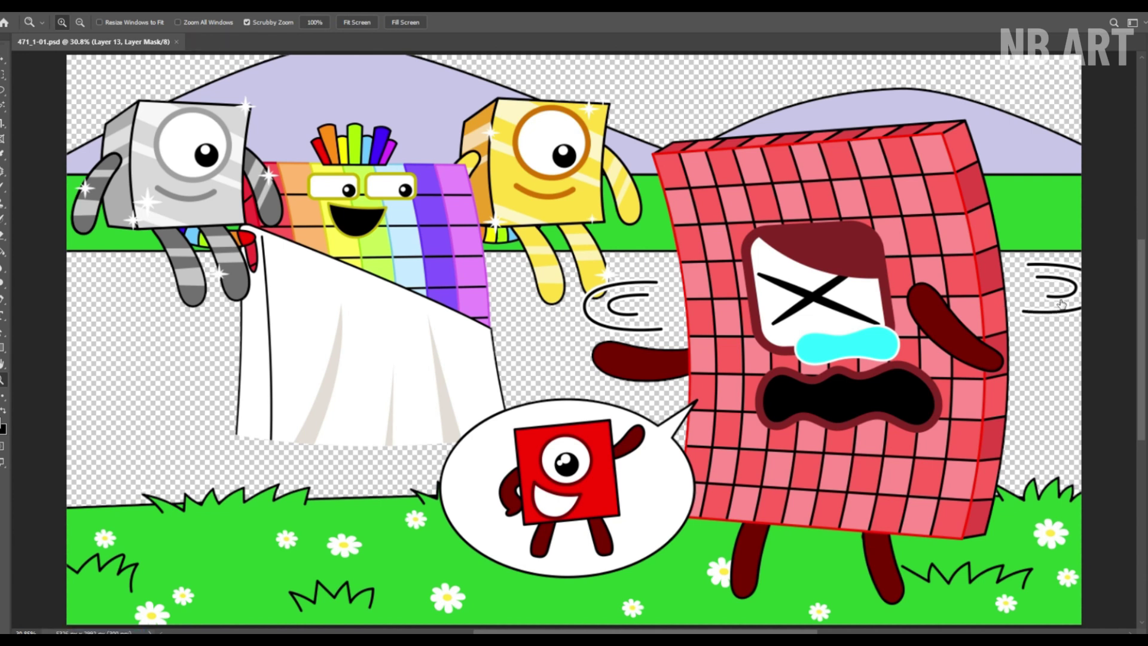
Paint the sky cream and the water behind the characters cyan with white ripples.
{"action": "key", "text": "b"}
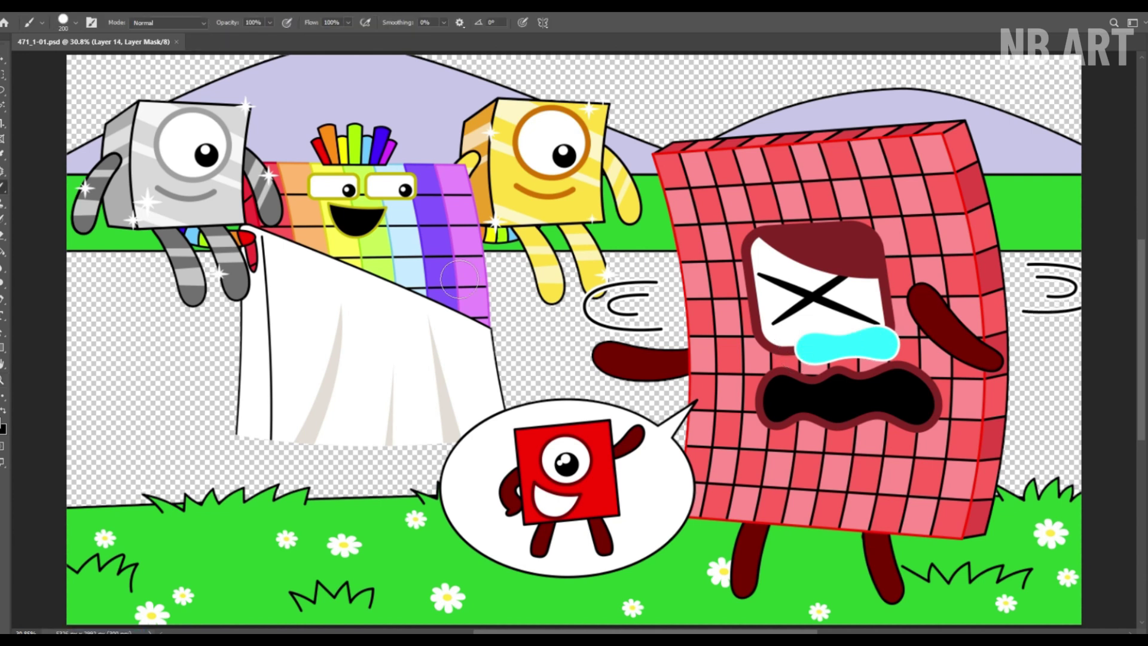
{"action": "mouse_move", "coordinate": [126, 137]}
{"action": "left_mouse_down"}
{"action": "mouse_move", "coordinate": [314, 63]}
{"action": "mouse_move", "coordinate": [849, 95]}
{"action": "mouse_move", "coordinate": [754, 80]}
{"action": "mouse_move", "coordinate": [1064, 123]}
{"action": "left_mouse_up"}
{"action": "key", "text": "alt+bracketleft"}
{"action": "mouse_move", "coordinate": [1012, 267]}
{"action": "left_mouse_down"}
{"action": "mouse_move", "coordinate": [1098, 510]}
{"action": "mouse_move", "coordinate": [489, 277]}
{"action": "mouse_move", "coordinate": [598, 322]}
{"action": "mouse_move", "coordinate": [472, 505]}
{"action": "mouse_move", "coordinate": [290, 512]}
{"action": "mouse_move", "coordinate": [149, 410]}
{"action": "mouse_move", "coordinate": [90, 312]}
{"action": "left_mouse_up"}
{"action": "left_click_drag", "start_coordinate": [308, 345], "coordinate": [71, 518]}
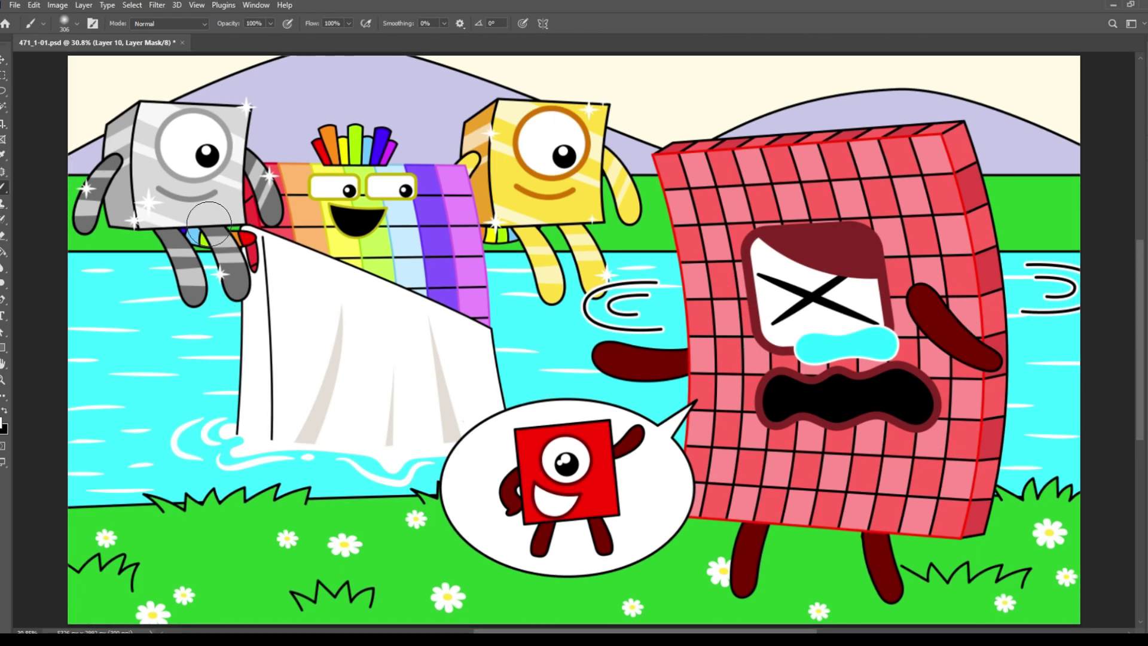
Add a glowing yellow halo above the rainbow block's hair and a dark green shadow beneath the big red block.
{"action": "left_click_drag", "start_coordinate": [257, 153], "coordinate": [412, 105]}
{"action": "left_click_drag", "start_coordinate": [672, 556], "coordinate": [1010, 580]}
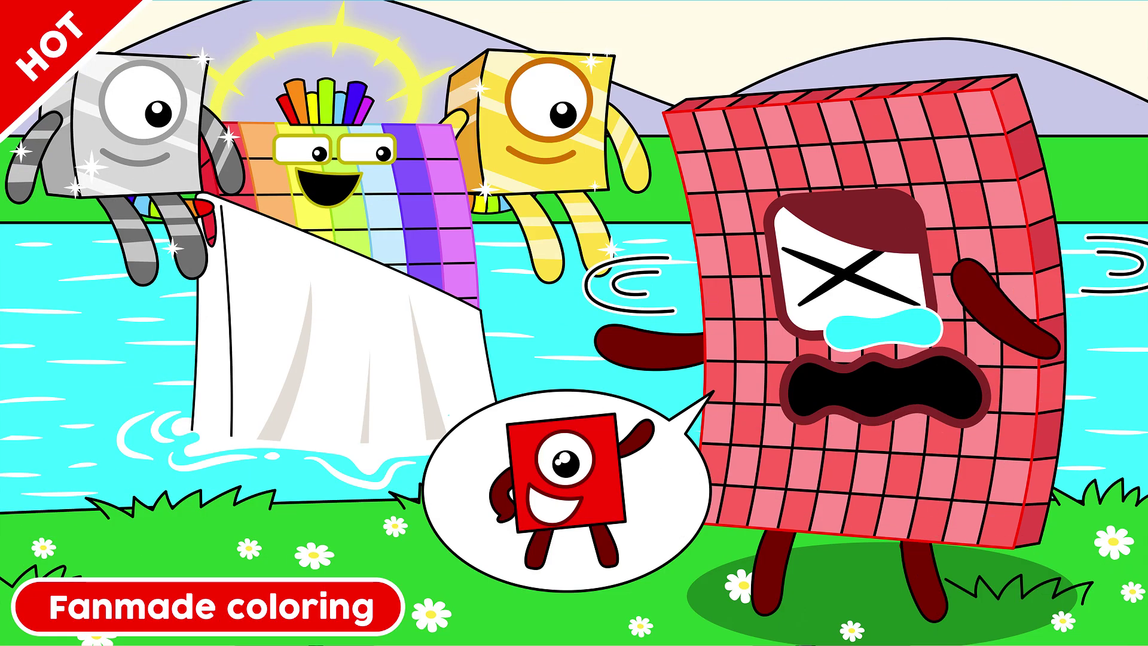